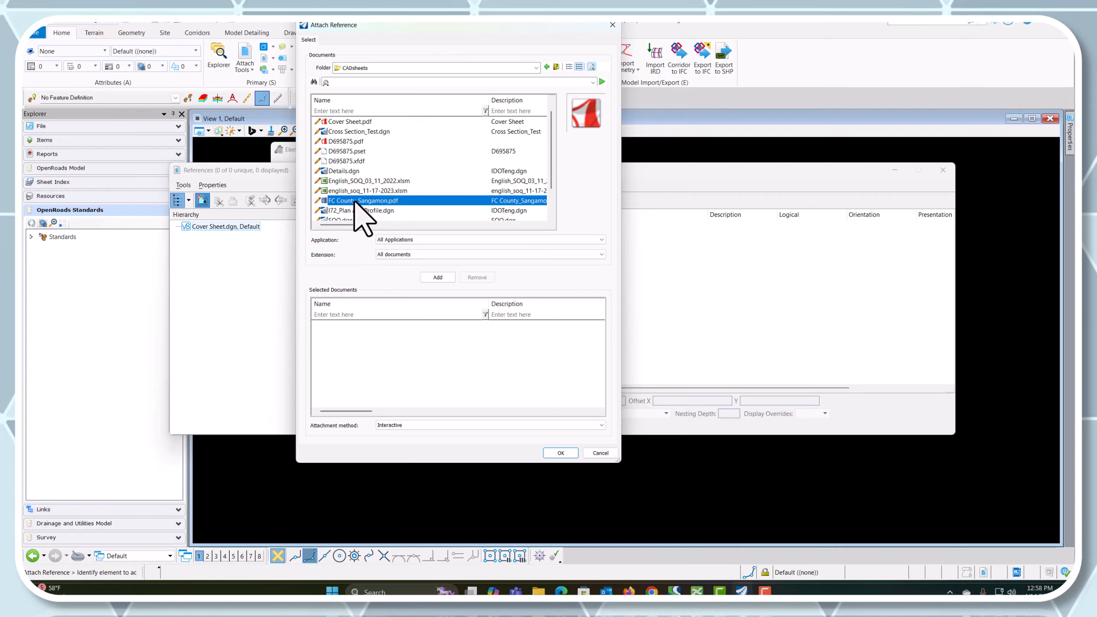
# Attach page 1 of FC County_Sangamon.pdf as a Coincident - World reference at Full Size 1 = 1 and fit the view to the map
pyautogui.click(560, 453)
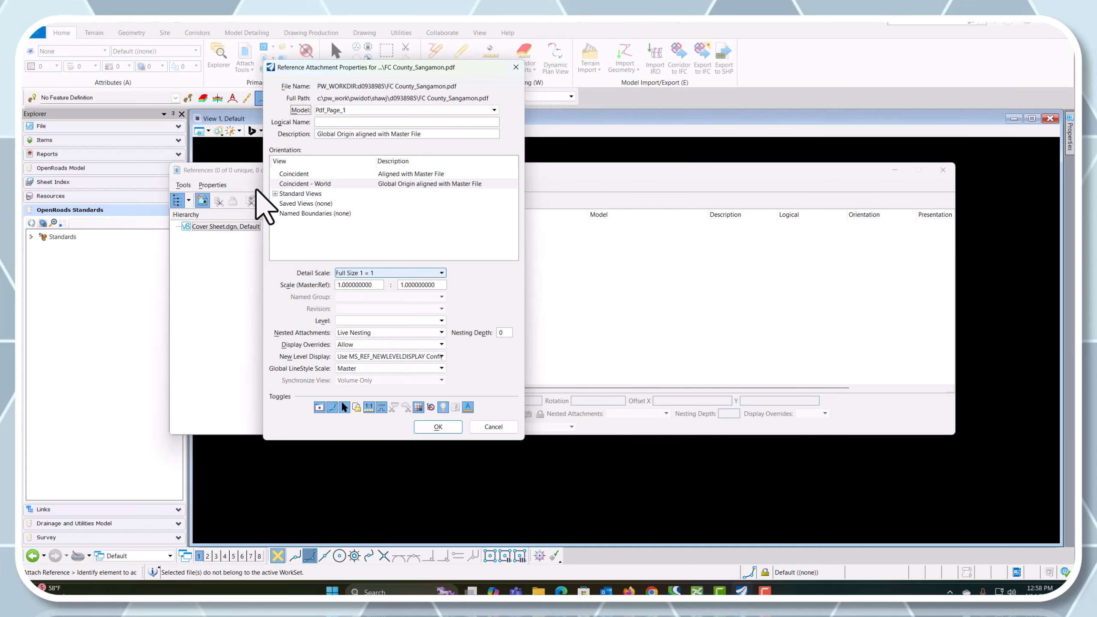
pyautogui.click(438, 426)
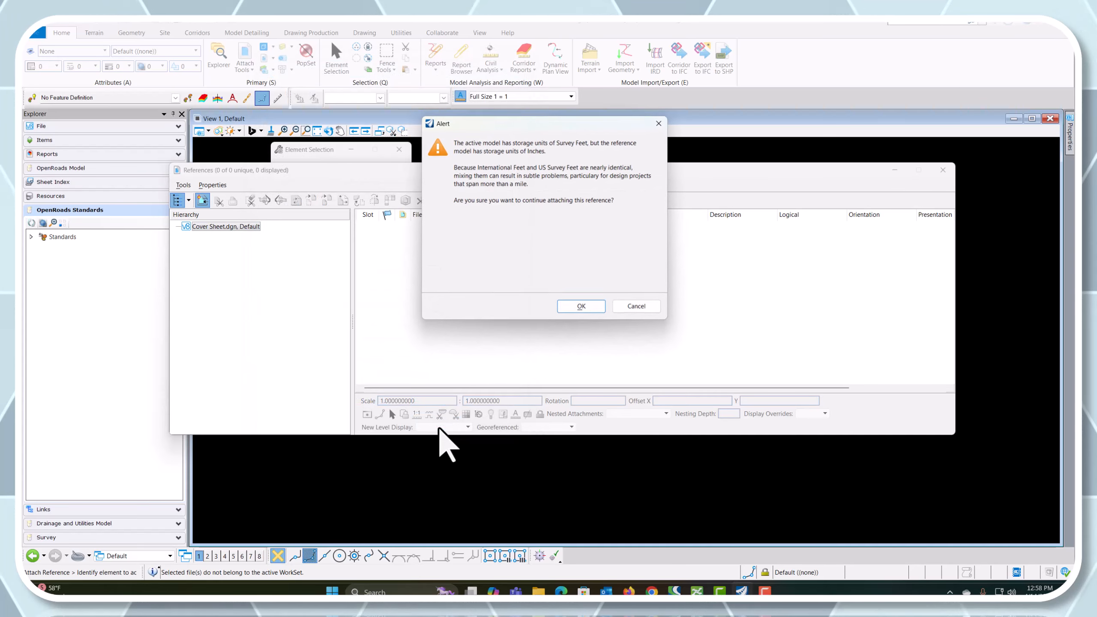
pyautogui.click(587, 308)
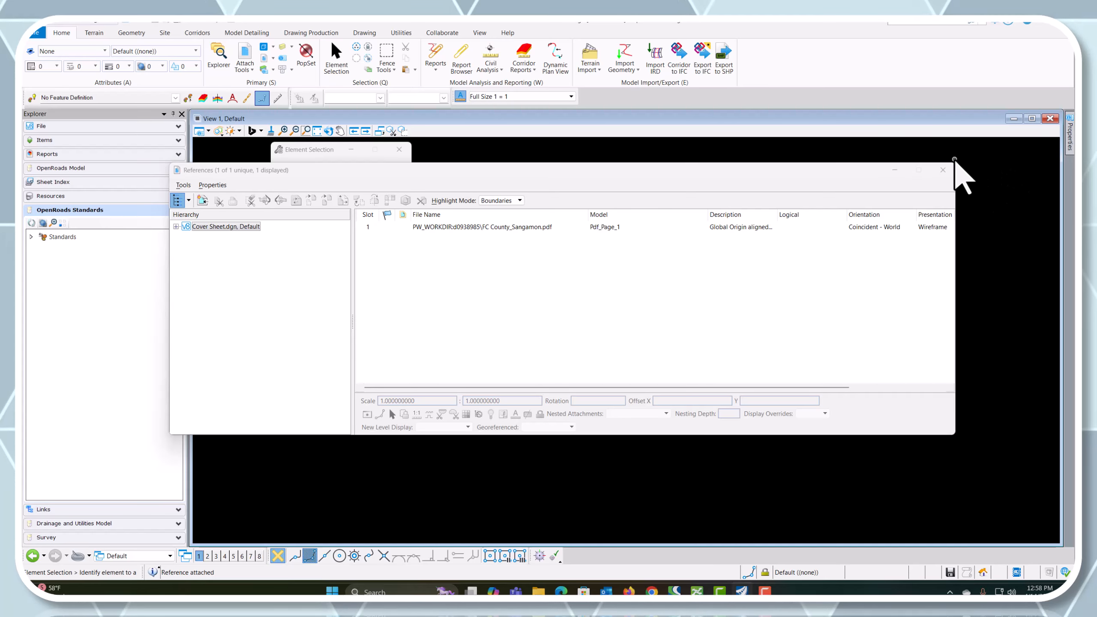
pyautogui.click(943, 170)
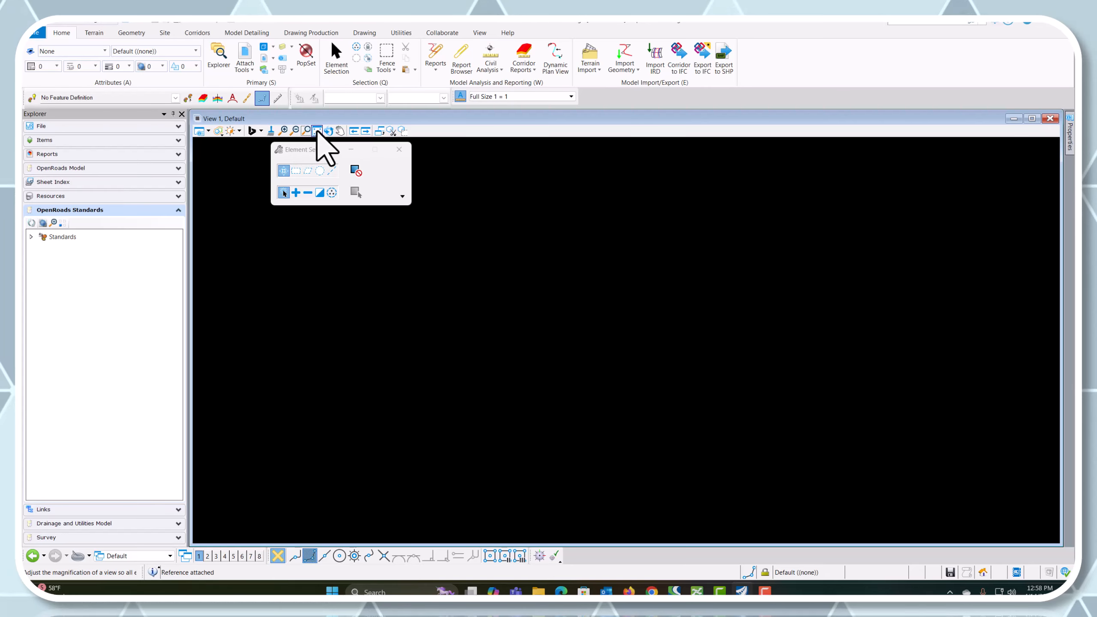
pyautogui.click(317, 130)
pyautogui.scroll(1, 553, 287)
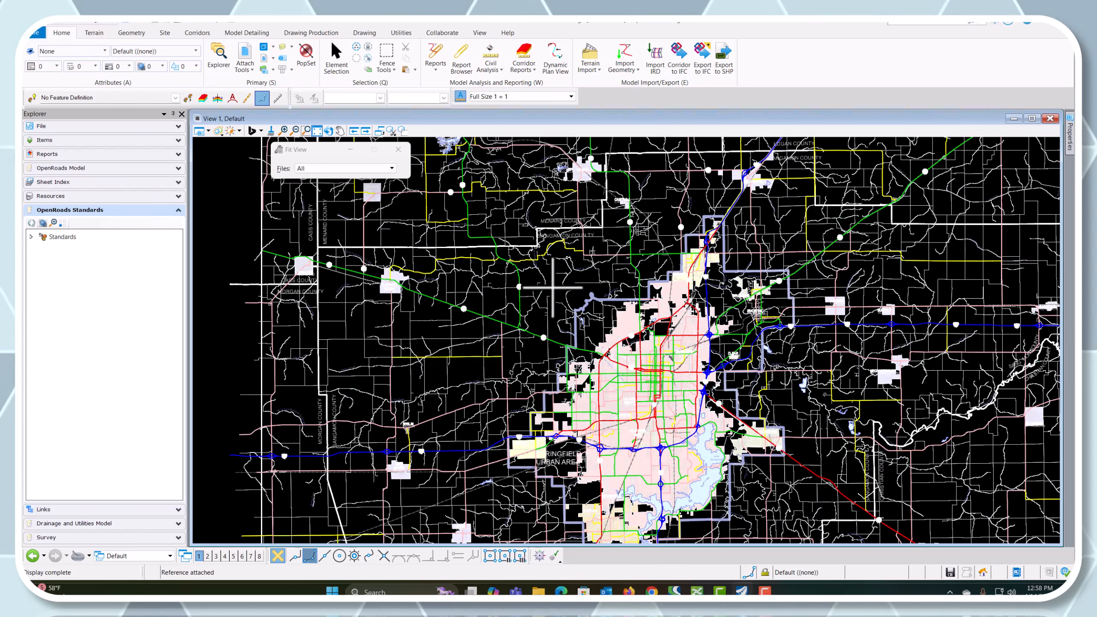
pyautogui.scroll(3, 553, 286)
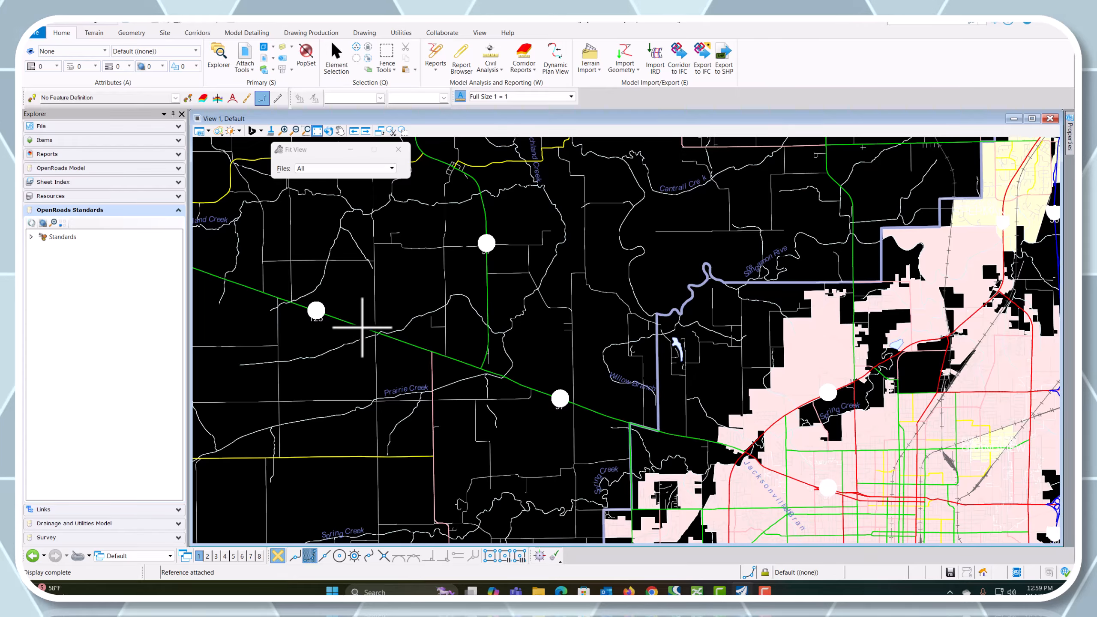
pyautogui.scroll(-1, 483, 334)
pyautogui.scroll(-4, 483, 334)
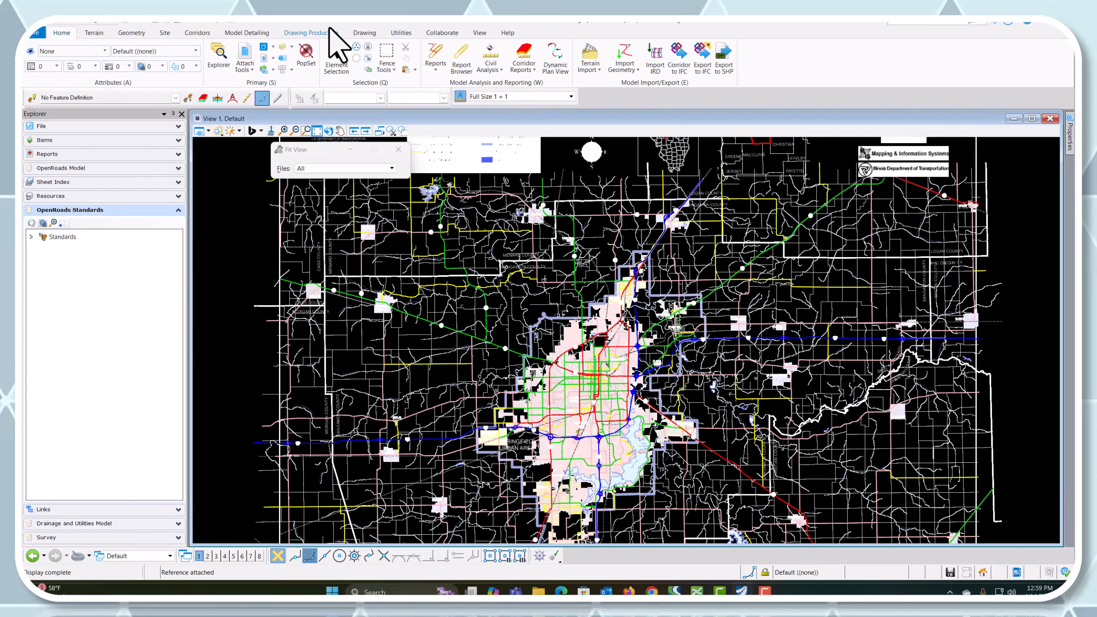
# Set up a named boundary by the Cover Sheet drawing boundary, named Cover Sheet, with Create Drawing enabled
pyautogui.click(331, 34)
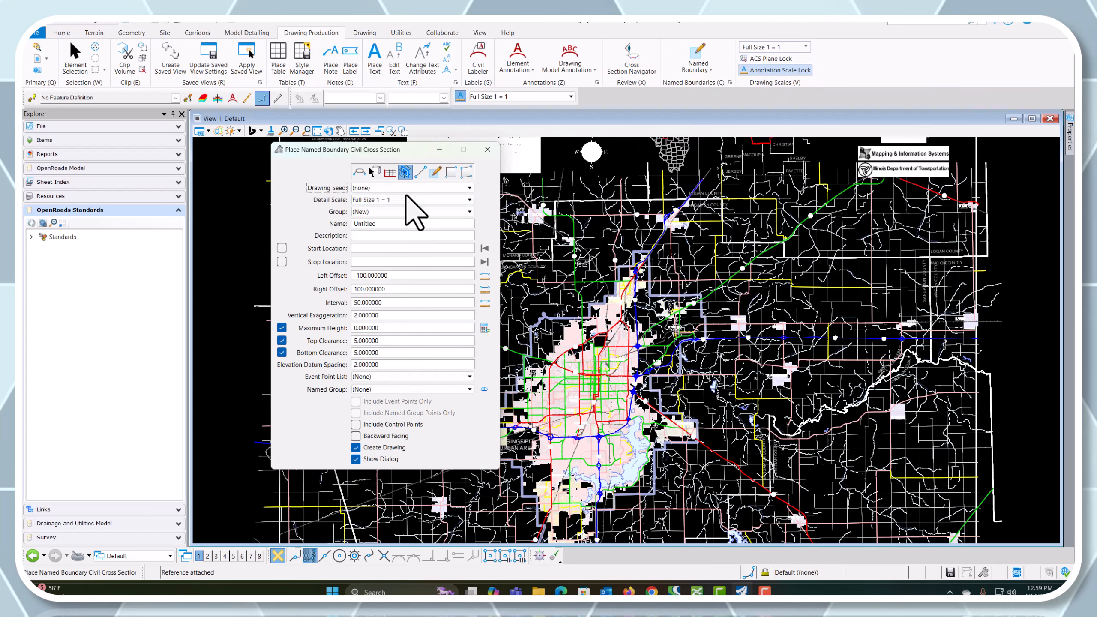
pyautogui.click(437, 171)
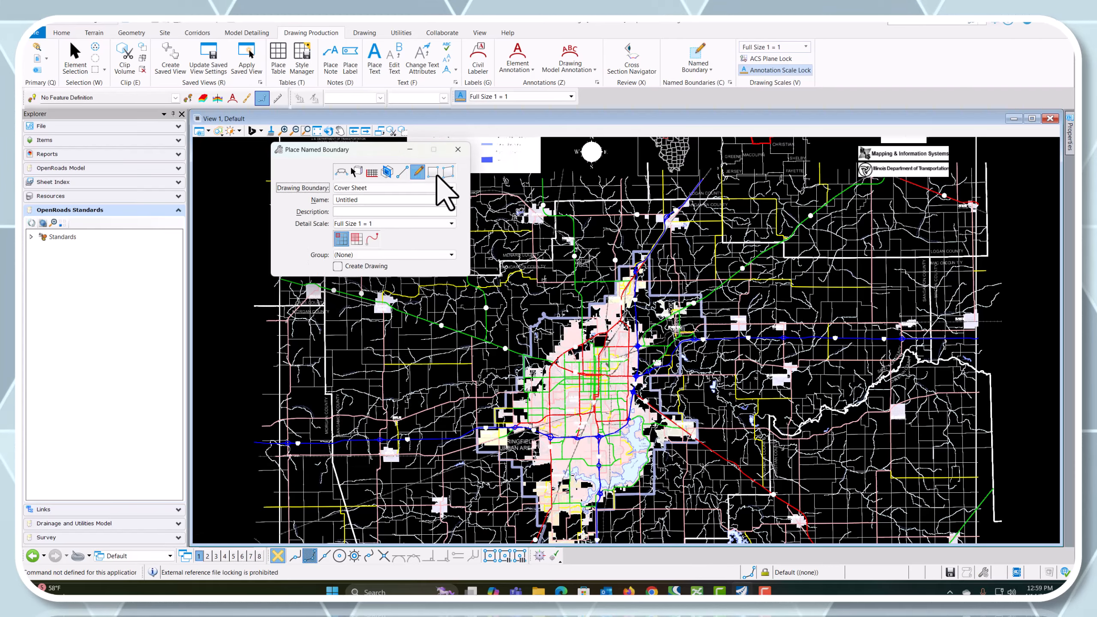
pyautogui.click(400, 187)
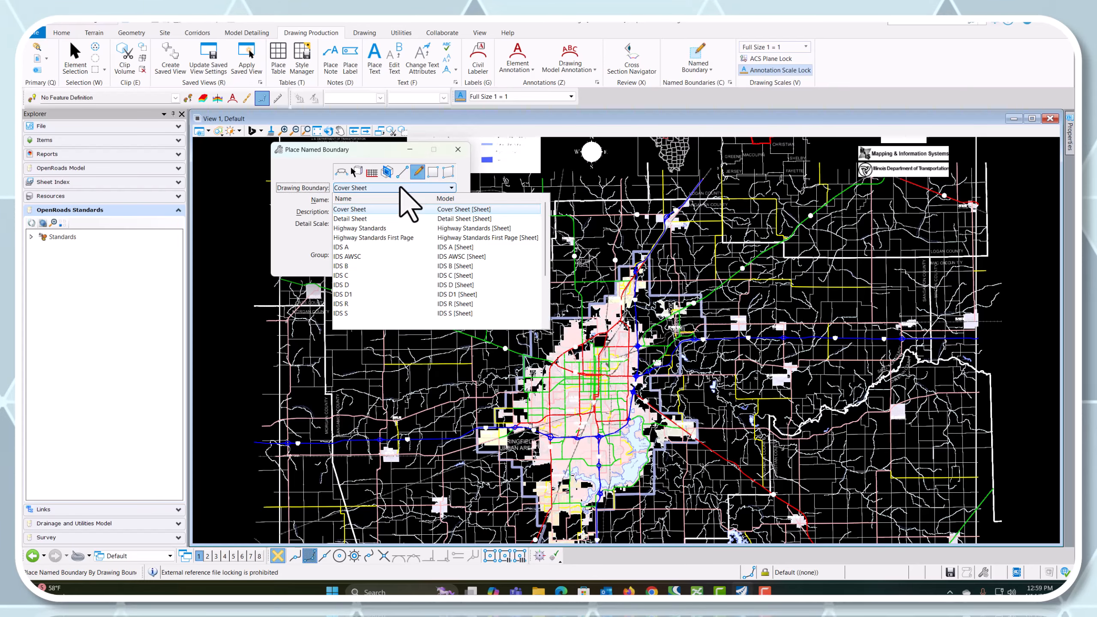
pyautogui.click(359, 210)
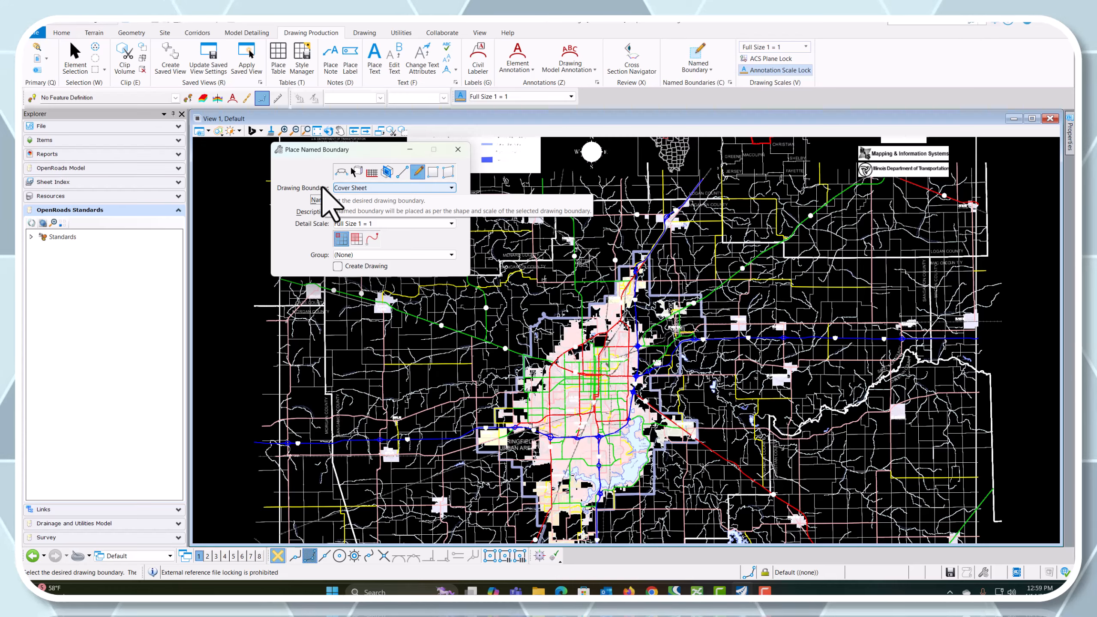
pyautogui.press('Tab')
pyautogui.write('Cover ')
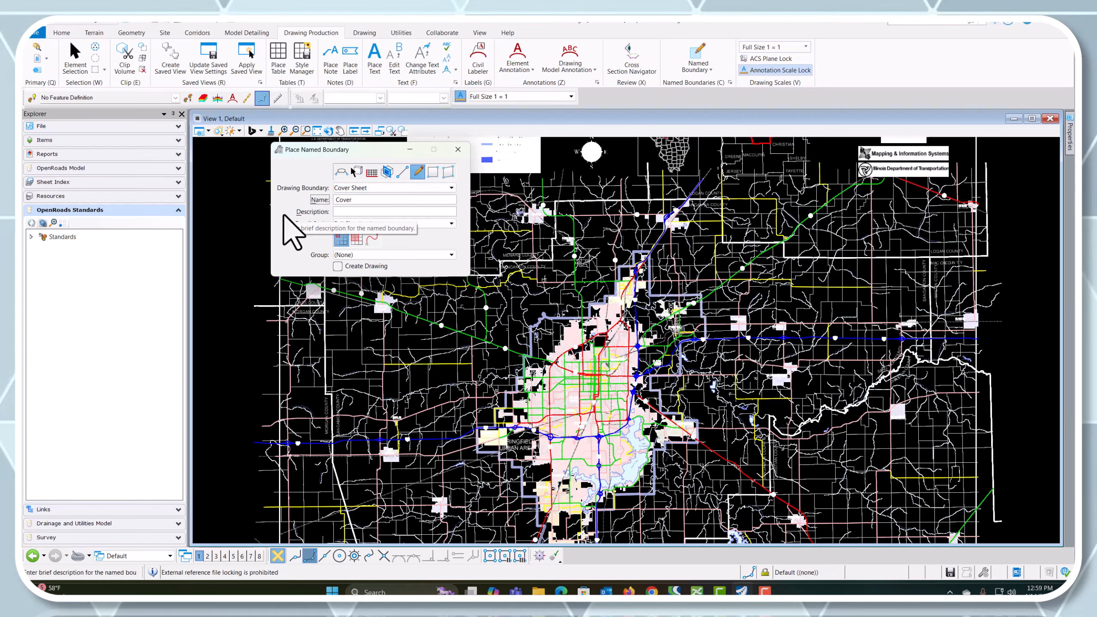
pyautogui.write('Sheet')
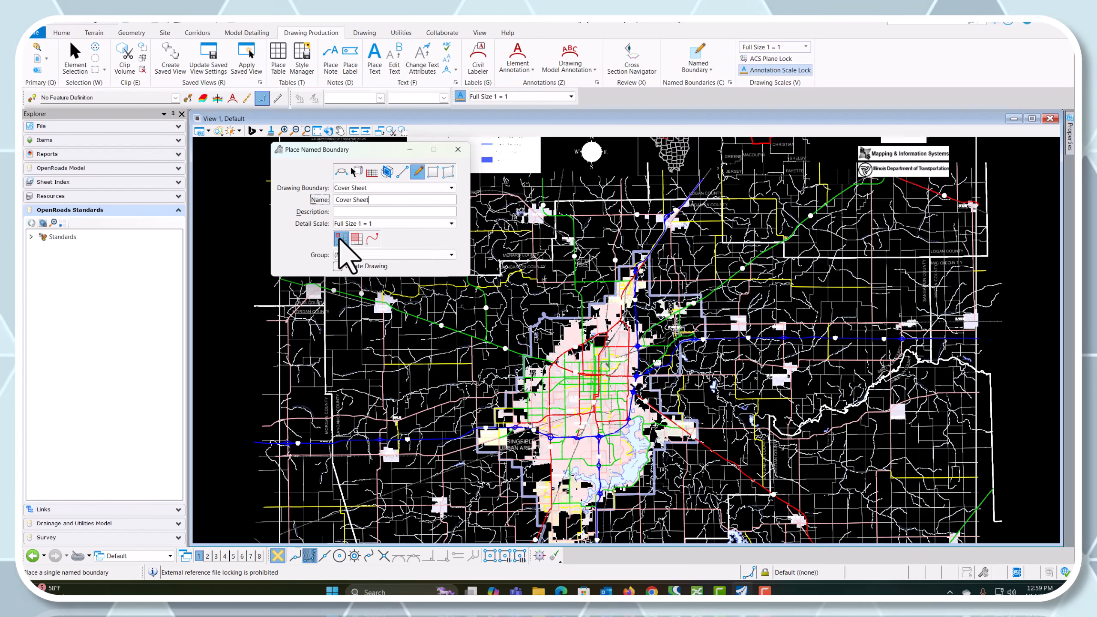
pyautogui.click(338, 266)
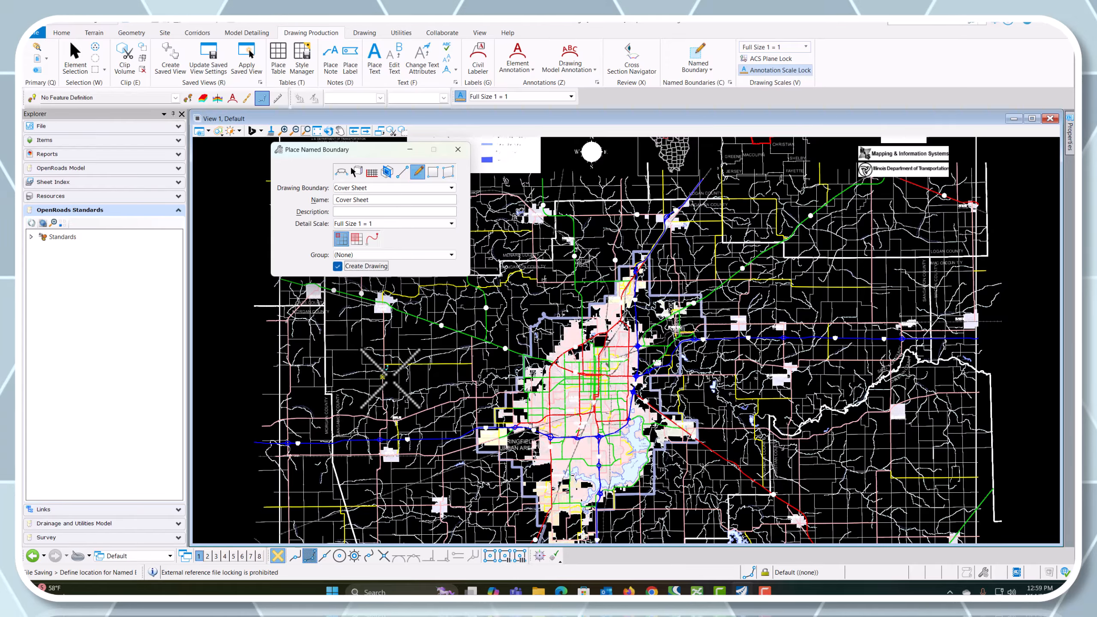
# Place the named boundary on the map northwest of Springfield and create its drawing and sheet models with Open Model enabled
pyautogui.scroll(-2, 413, 366)
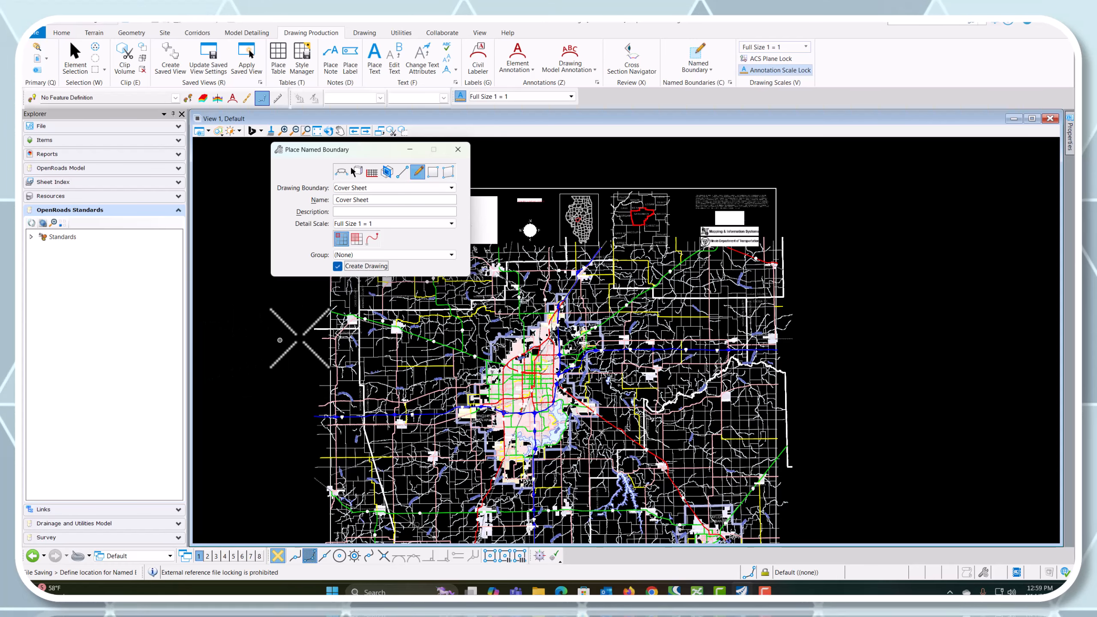
pyautogui.scroll(2, 440, 338)
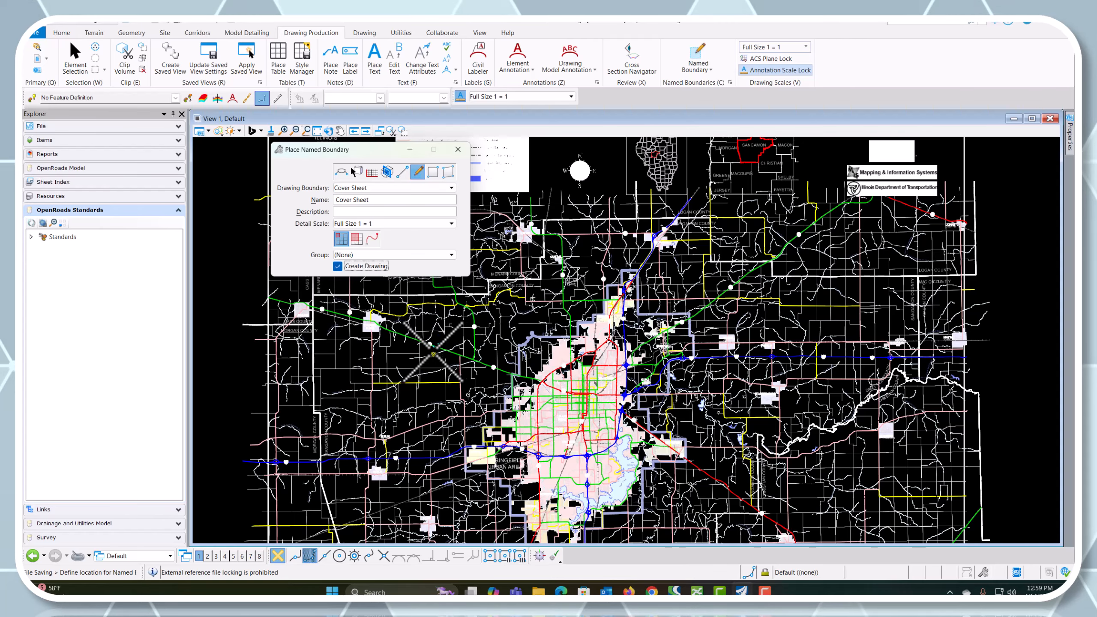
pyautogui.scroll(1, 434, 354)
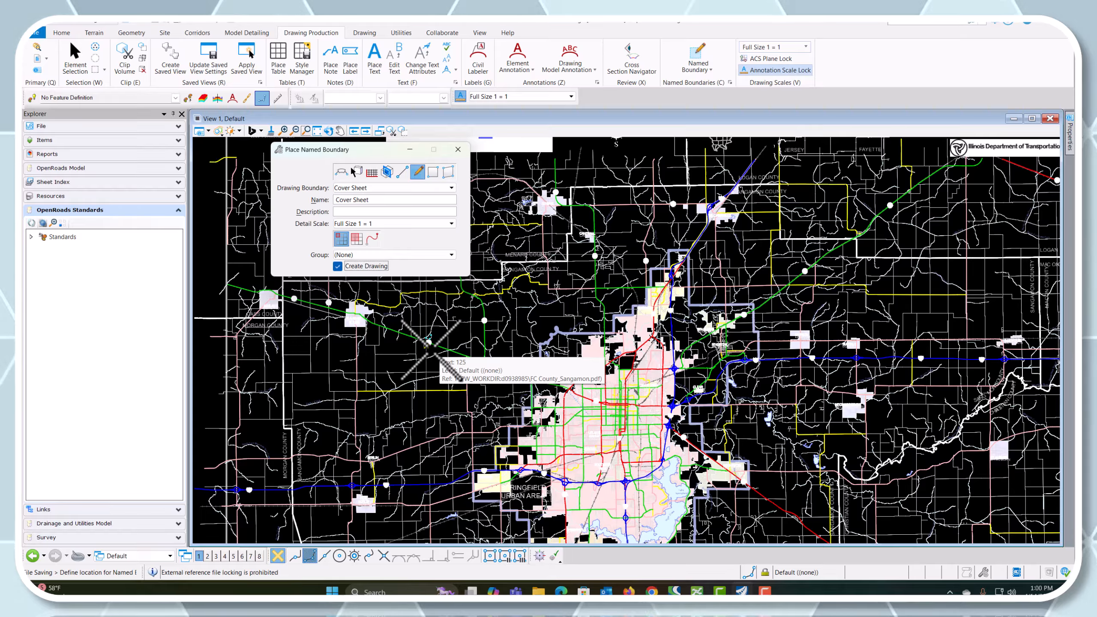
pyautogui.click(431, 350)
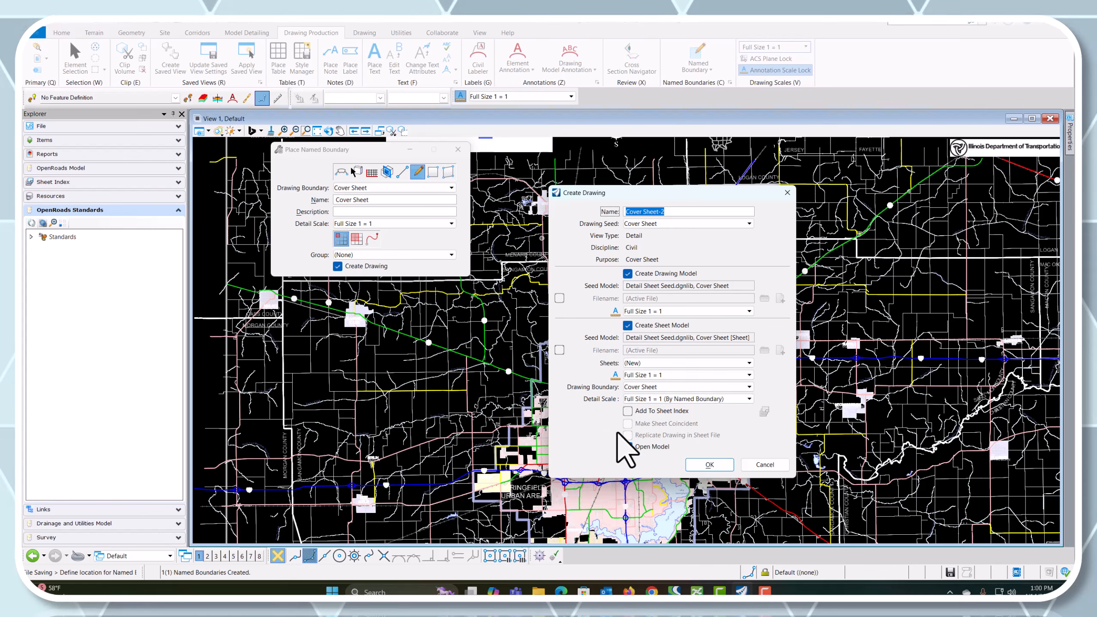
pyautogui.click(627, 446)
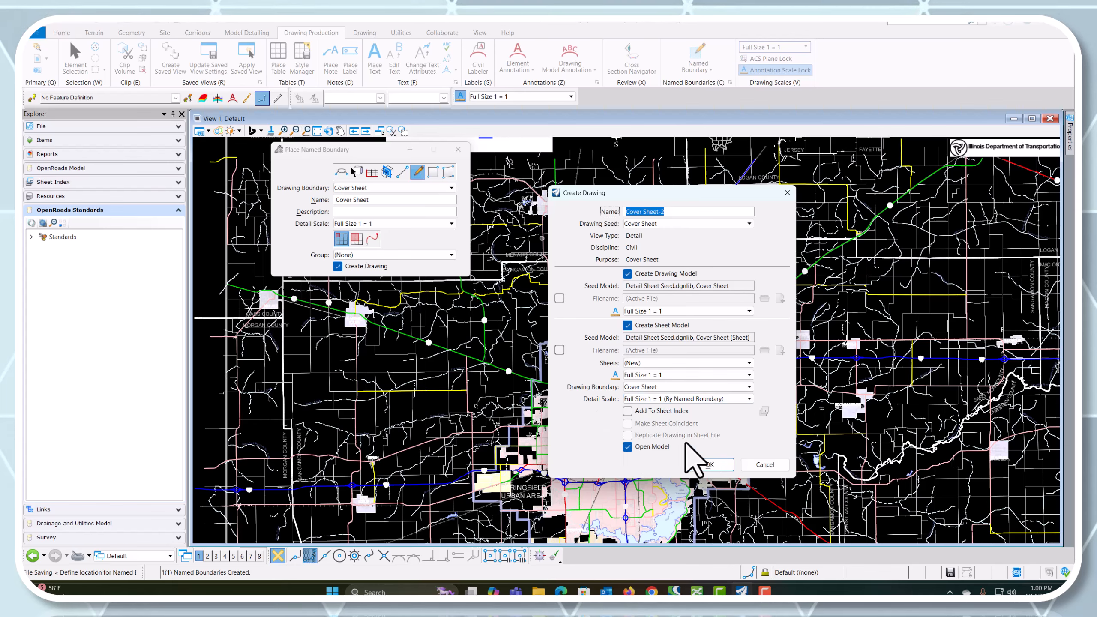
pyautogui.click(710, 465)
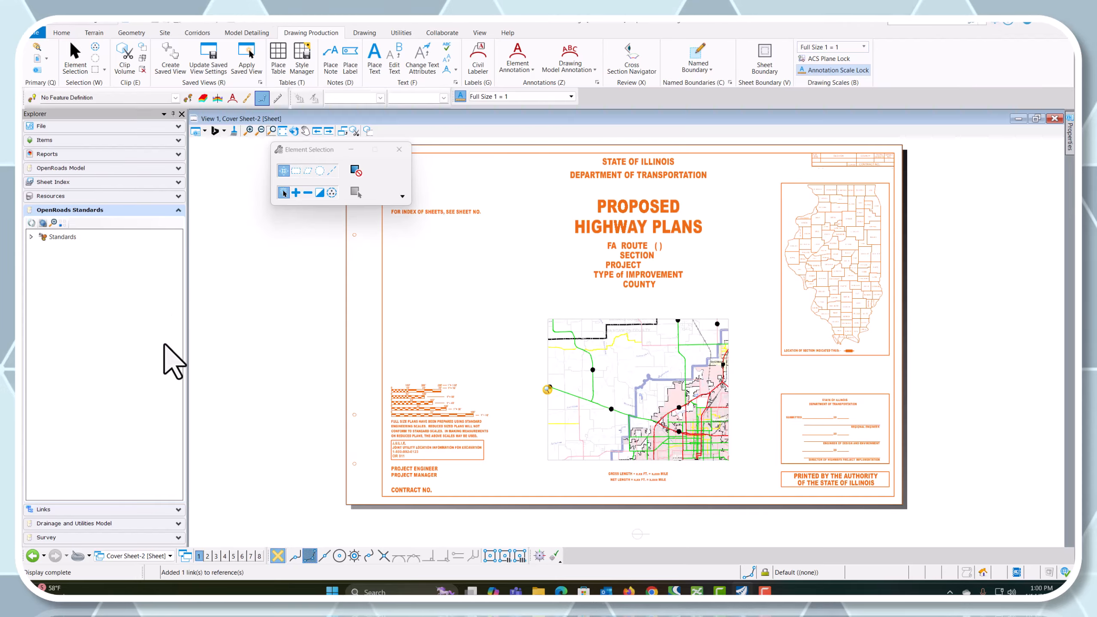
# Return to the Default model and detach the FC County_Sangamon.pdf reference
pyautogui.click(136, 555)
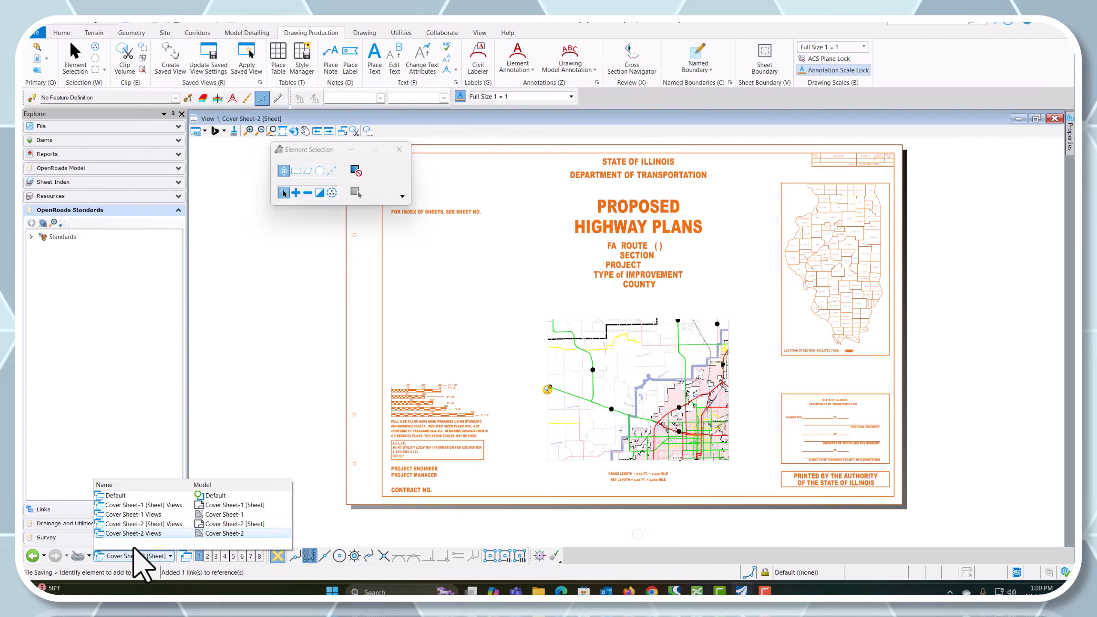
pyautogui.click(135, 496)
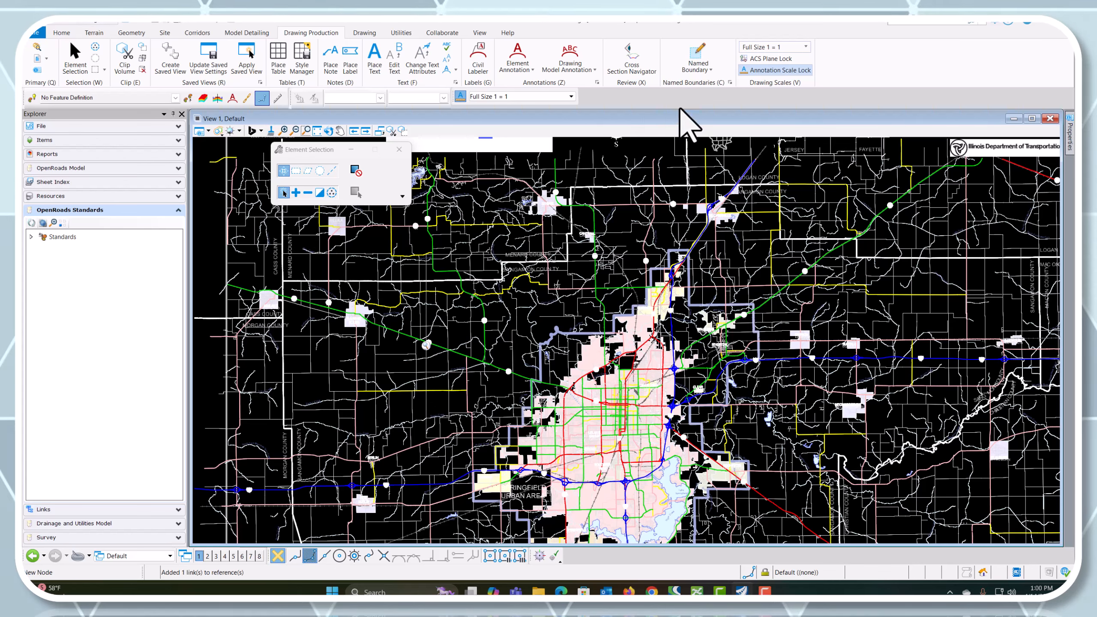
pyautogui.scroll(-3, 473, 277)
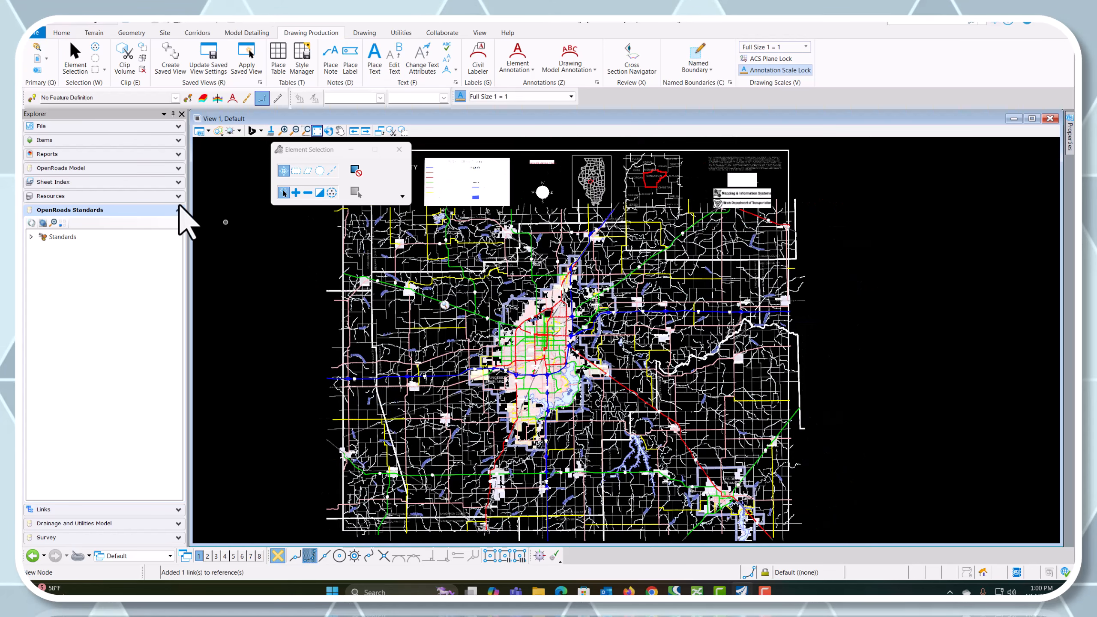
pyautogui.click(38, 59)
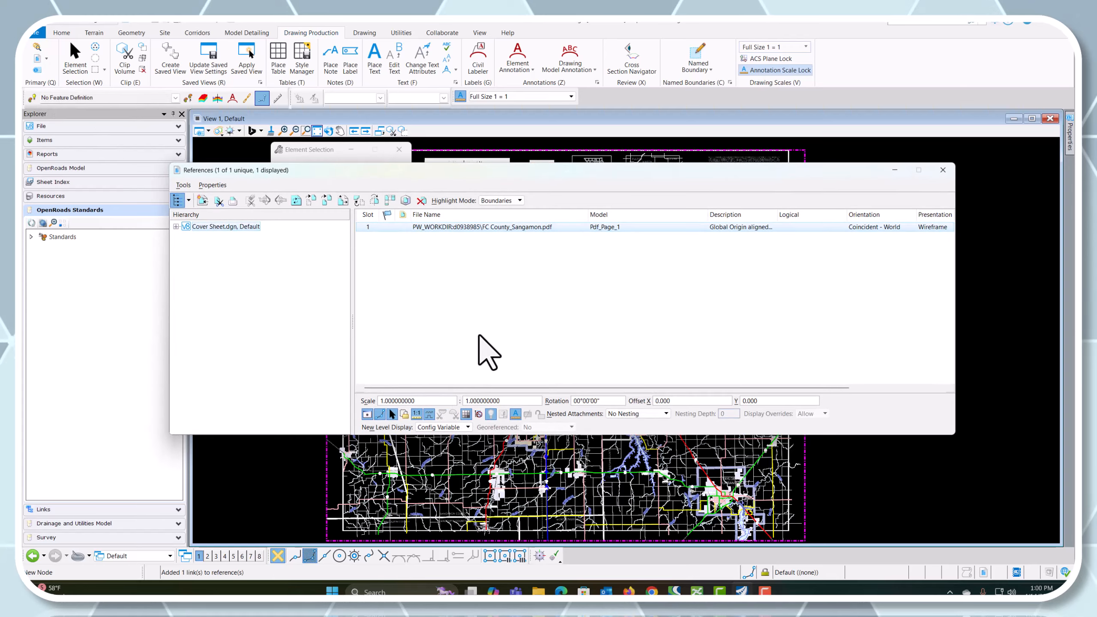
pyautogui.rightClick(528, 227)
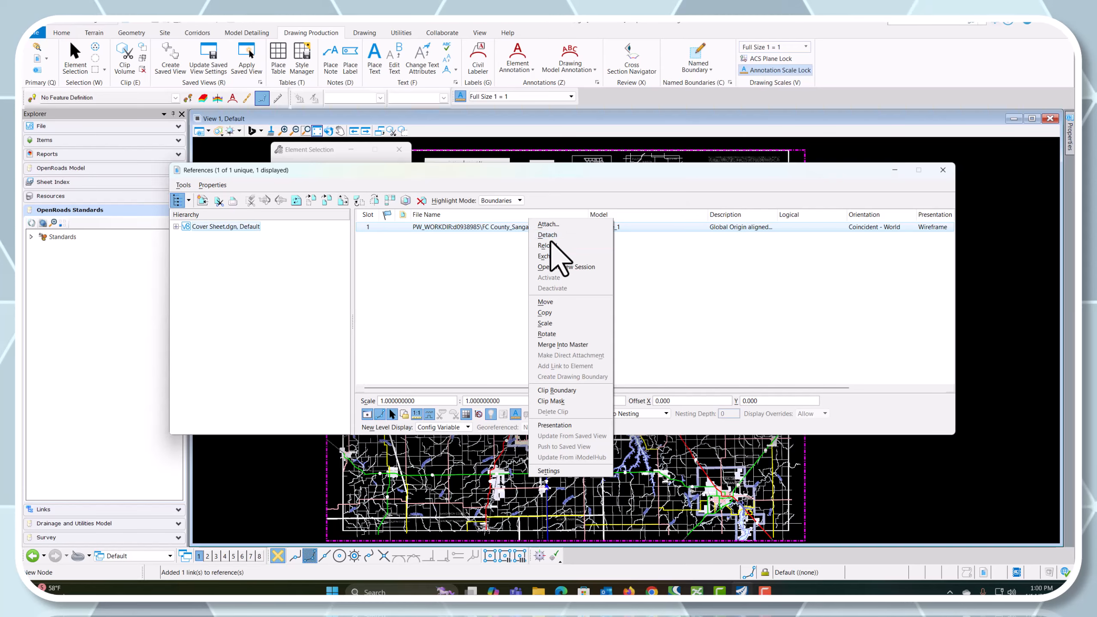
pyautogui.click(548, 235)
pyautogui.click(580, 245)
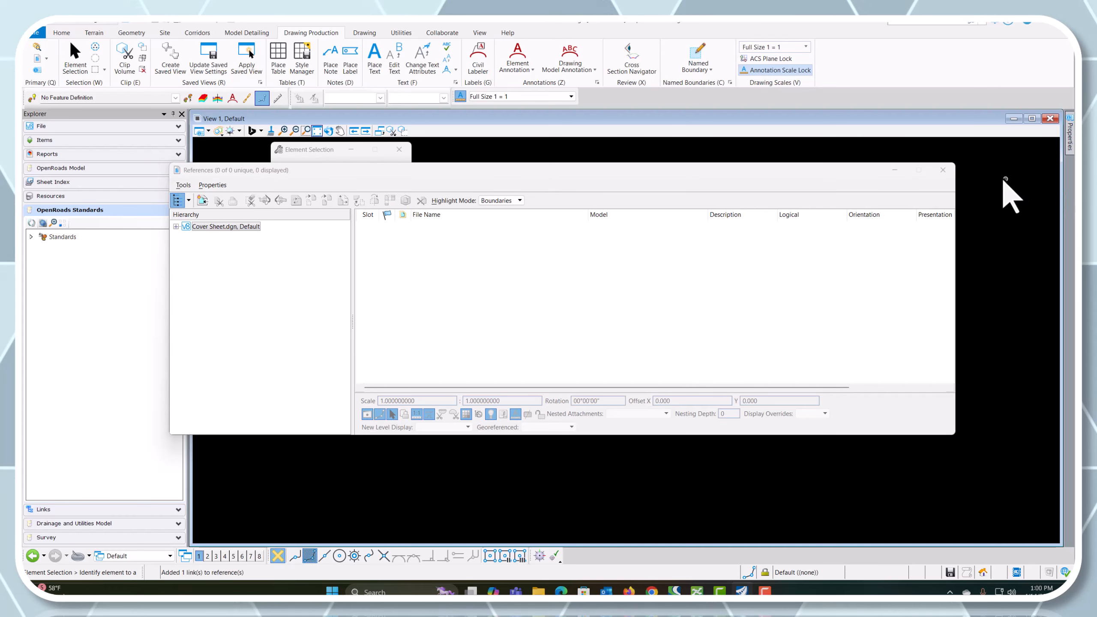
pyautogui.click(943, 169)
# Delete the Cover Sheet-1 and Cover Sheet-2 drawing and sheet models, keeping only the Default model
pyautogui.click(61, 32)
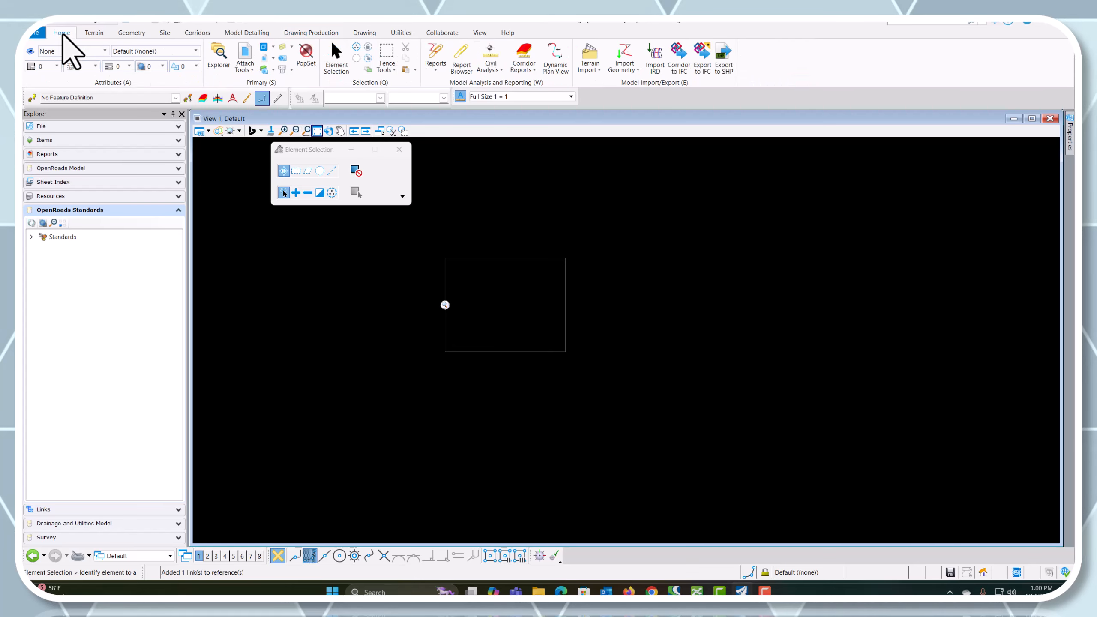
pyautogui.click(263, 48)
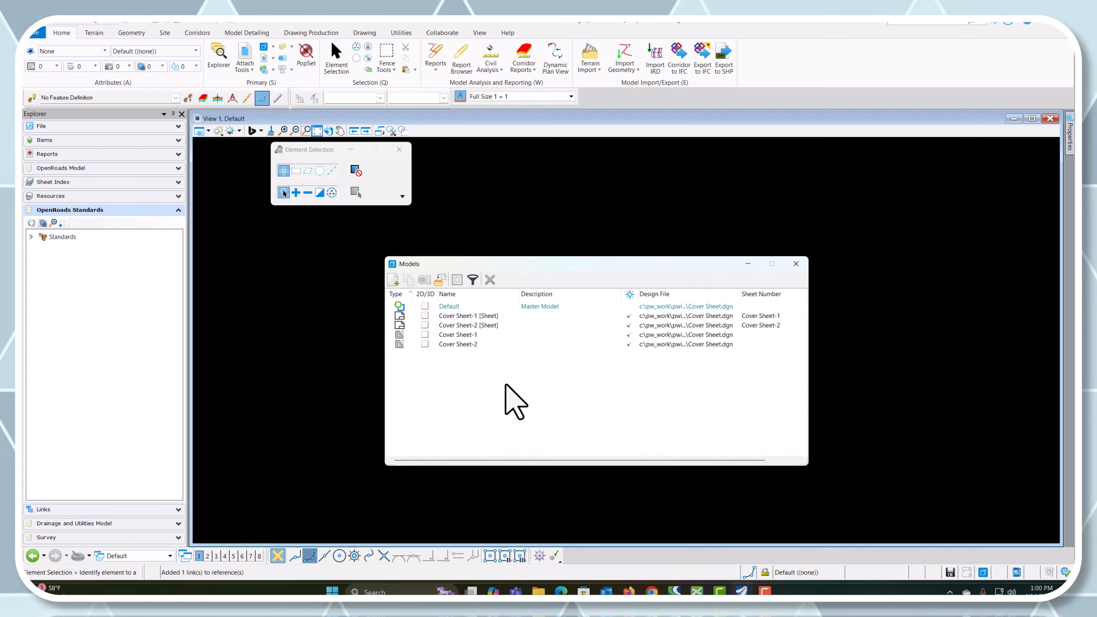
pyautogui.click(465, 344)
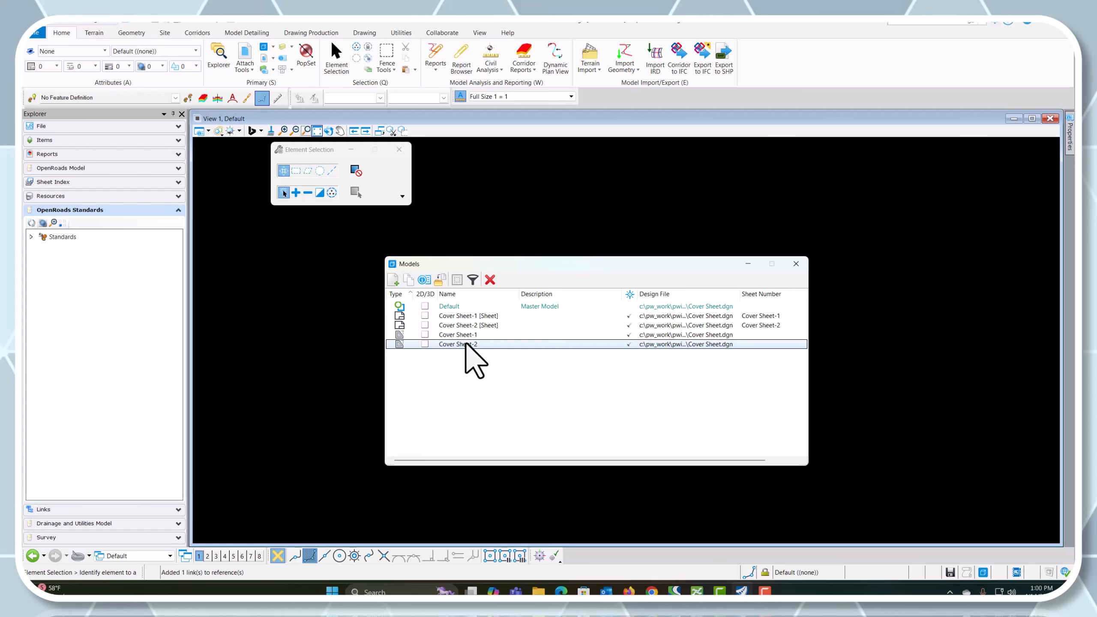
pyautogui.keyDown('shift'); pyautogui.click(471, 317); pyautogui.keyUp('shift')
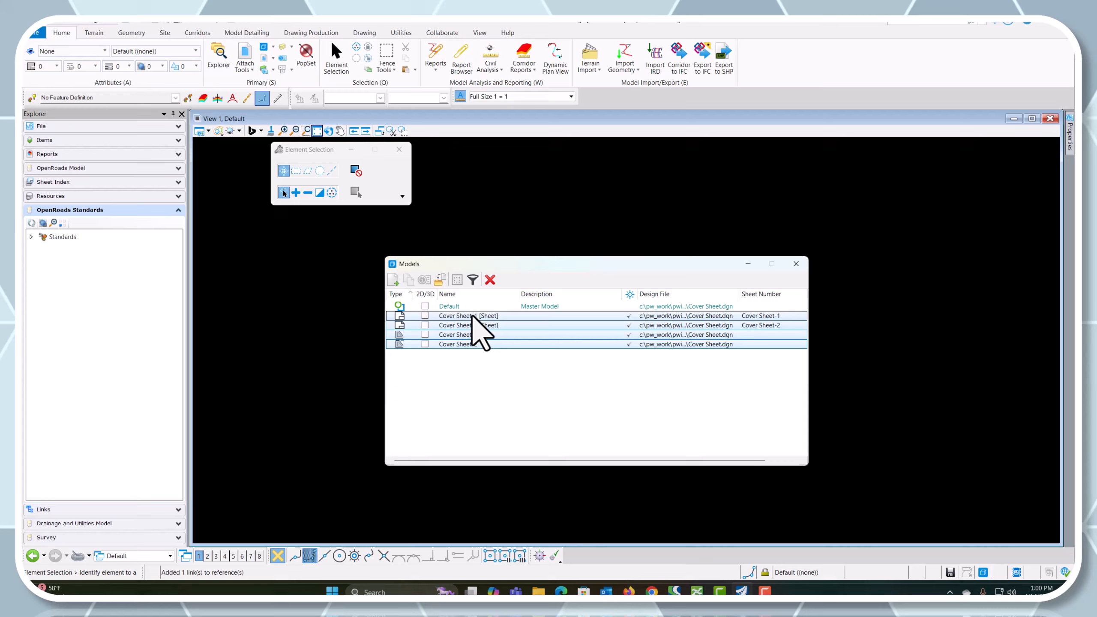
pyautogui.click(490, 280)
pyautogui.click(579, 246)
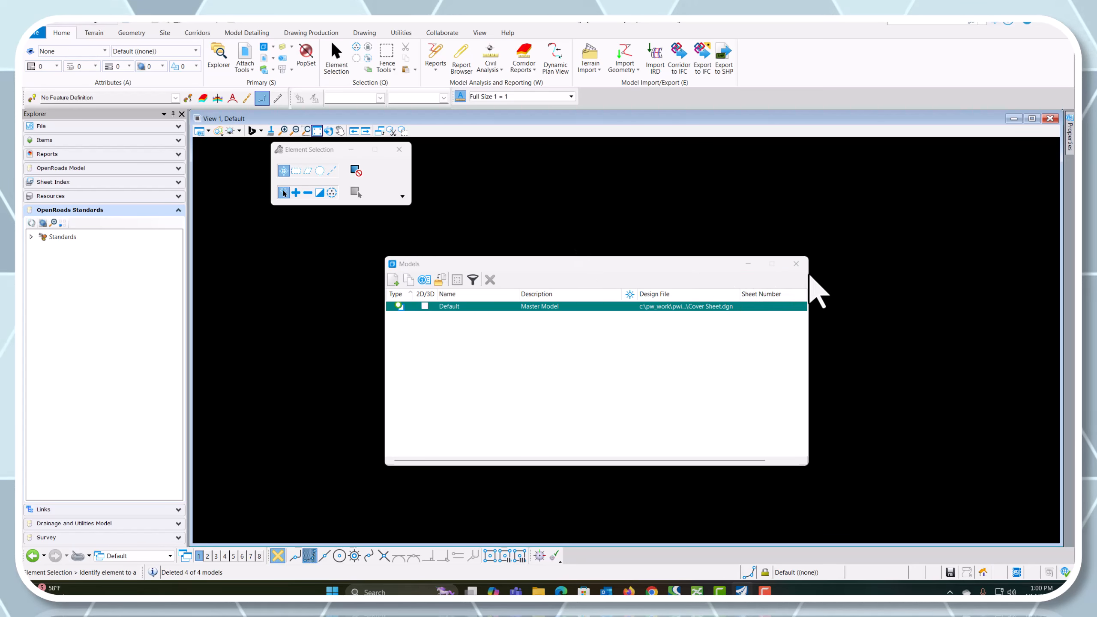
pyautogui.click(794, 264)
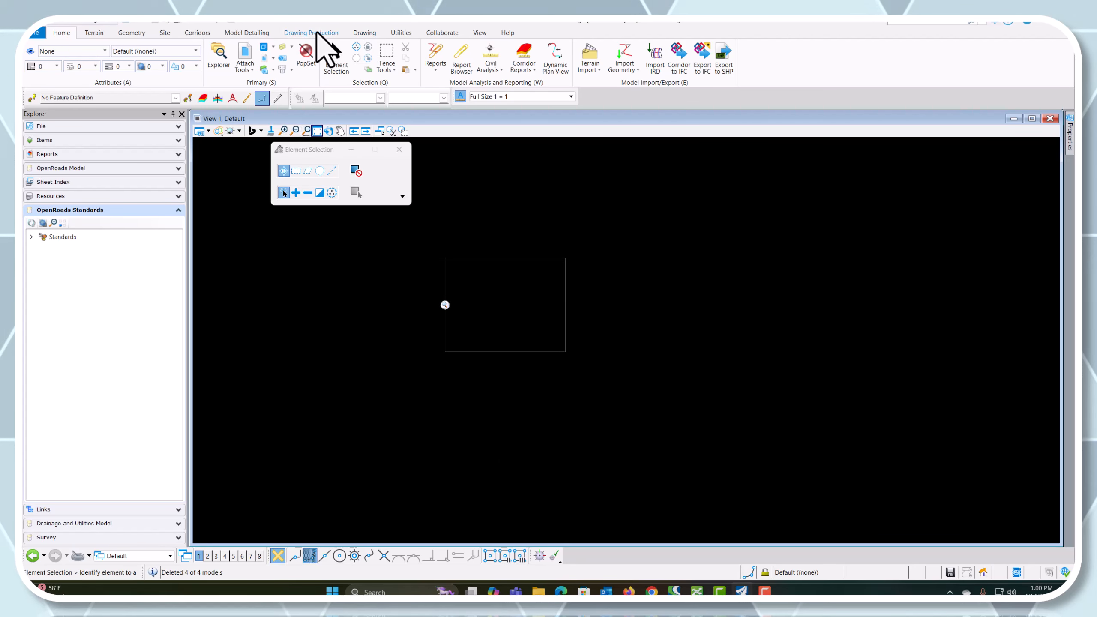
# Try to delete the Cover Sheet boundary under Orphan Named Boundaries in the Other Groups
pyautogui.click(312, 34)
pyautogui.click(730, 82)
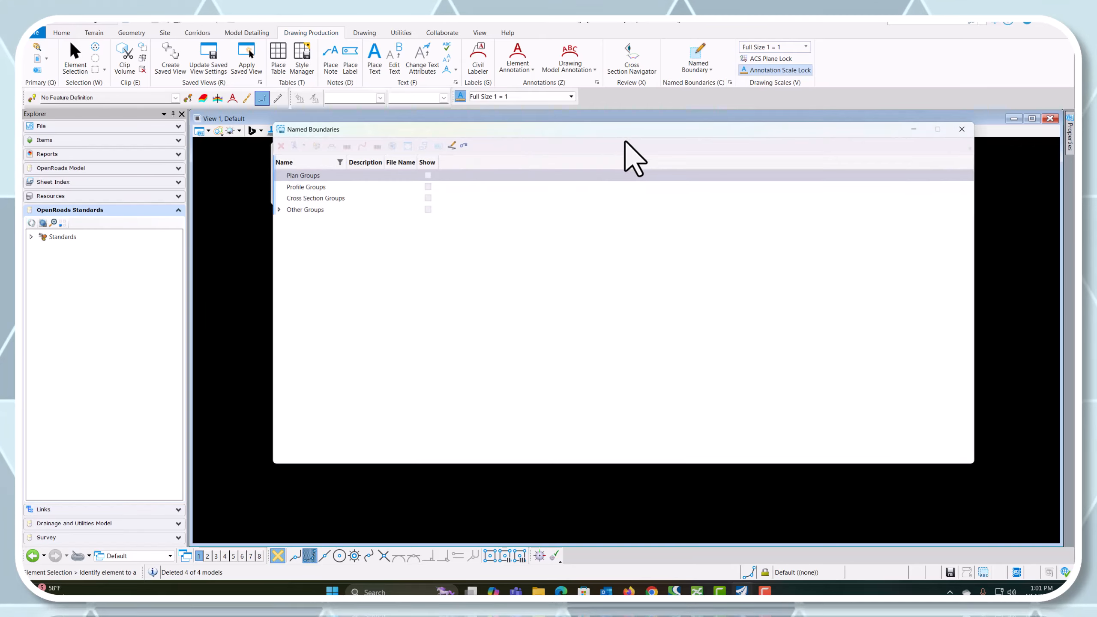
pyautogui.click(279, 210)
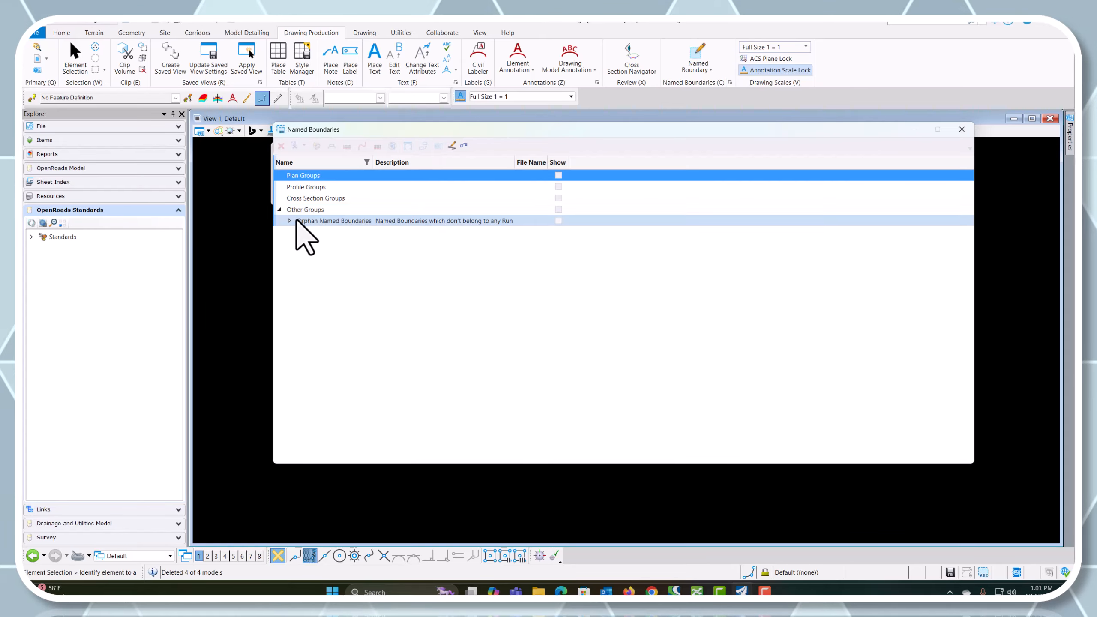
pyautogui.click(289, 220)
pyautogui.click(314, 233)
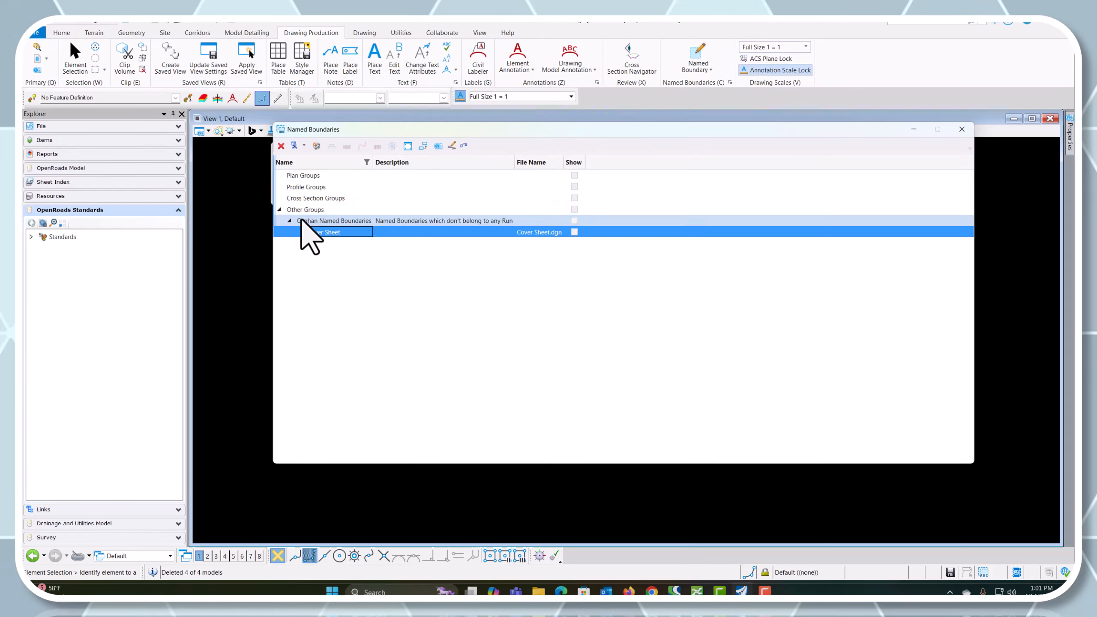
pyautogui.click(281, 147)
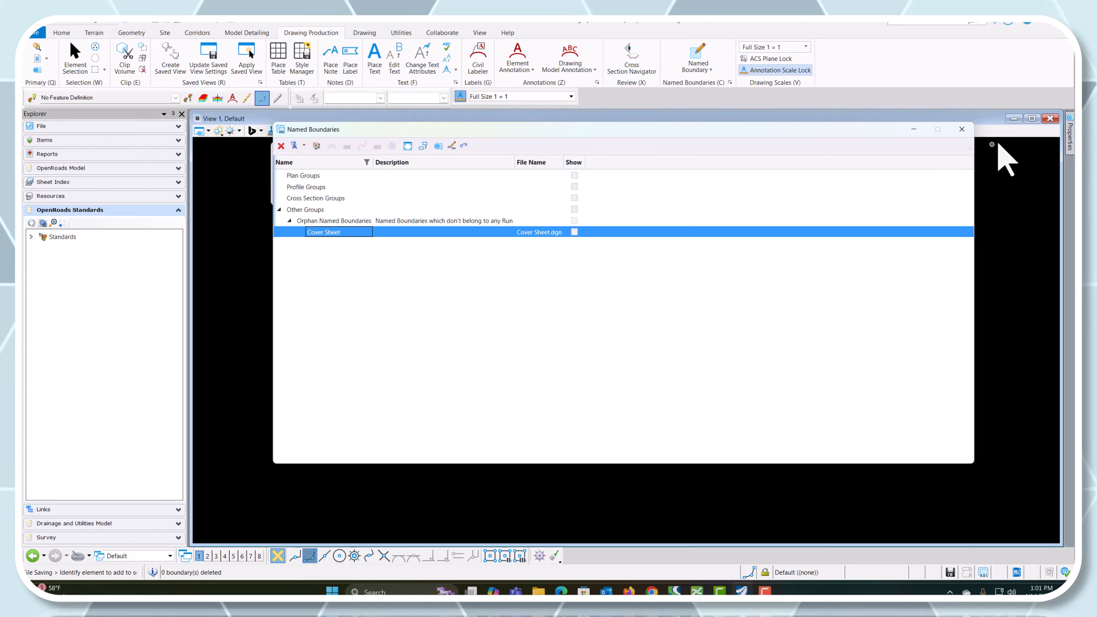
pyautogui.click(962, 129)
# Delete the leftover Cover Sheet boundary rectangle from the Default model
pyautogui.click(565, 342)
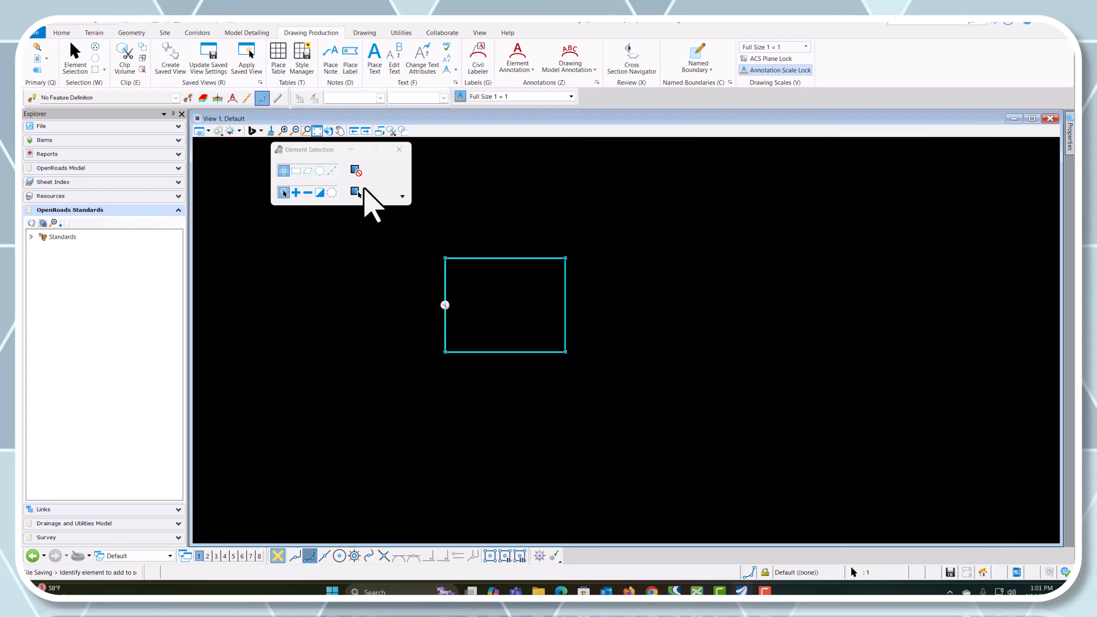
pyautogui.press('Delete')
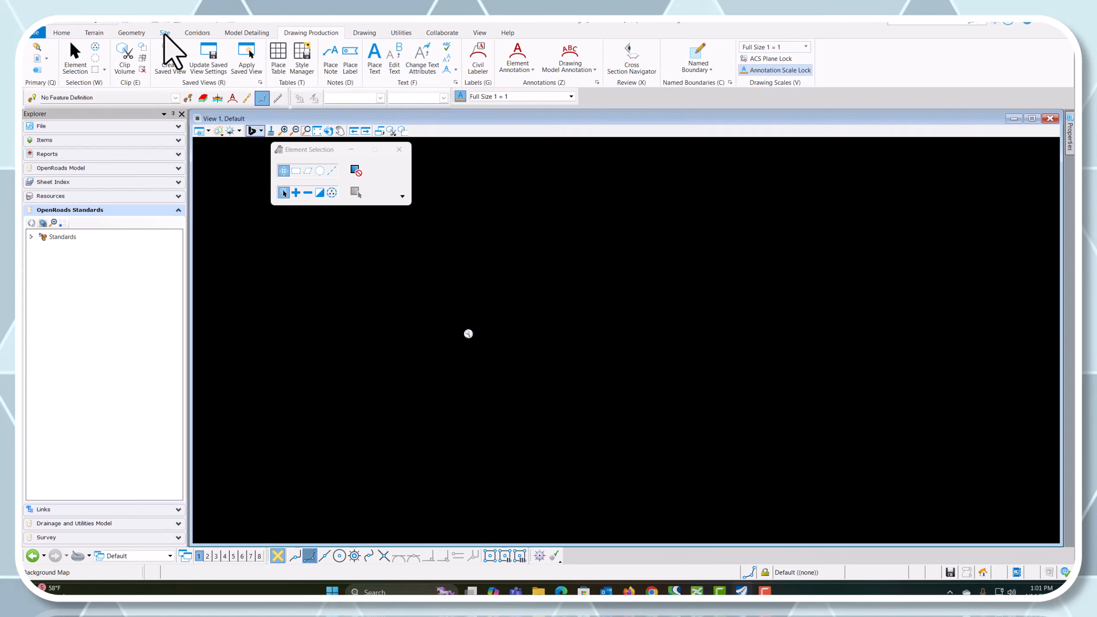
pyautogui.click(61, 33)
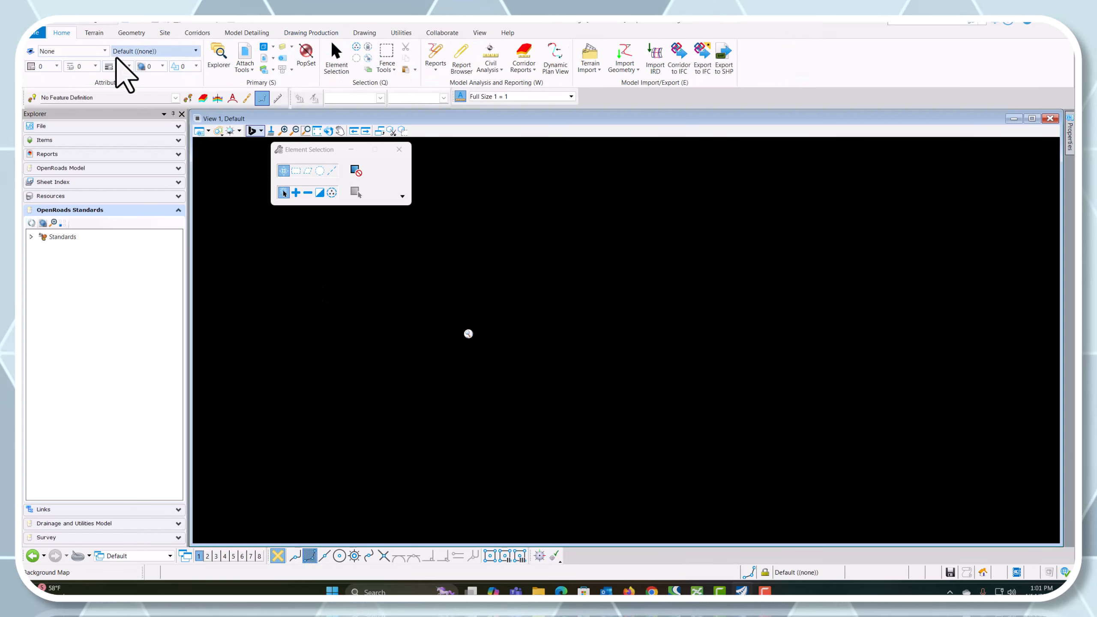
pyautogui.click(281, 69)
pyautogui.doubleClick(55, 211)
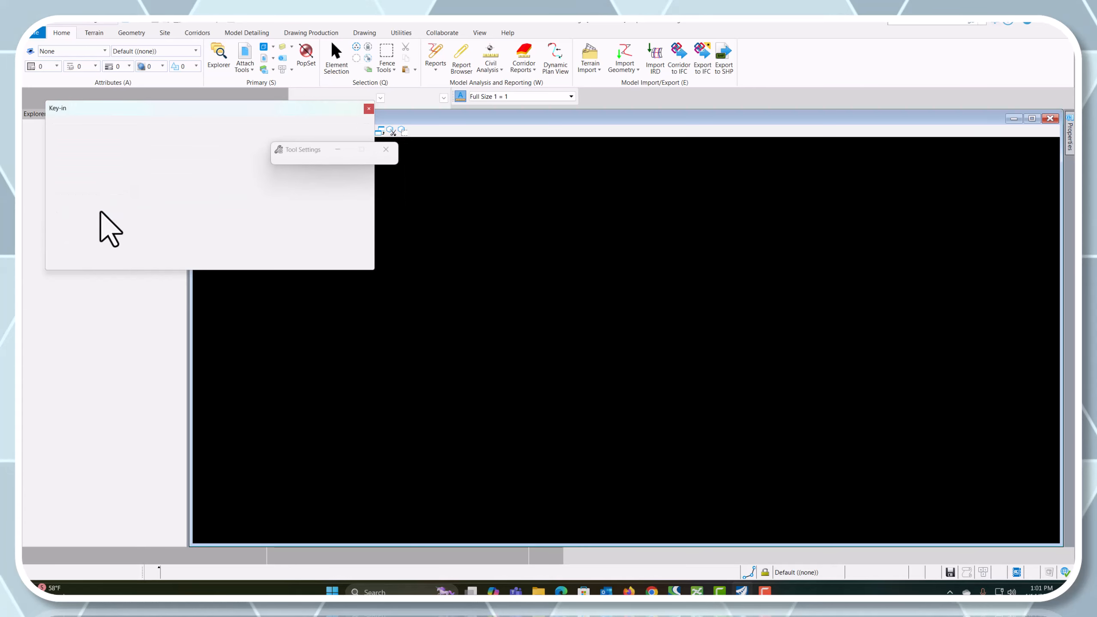
pyautogui.click(369, 108)
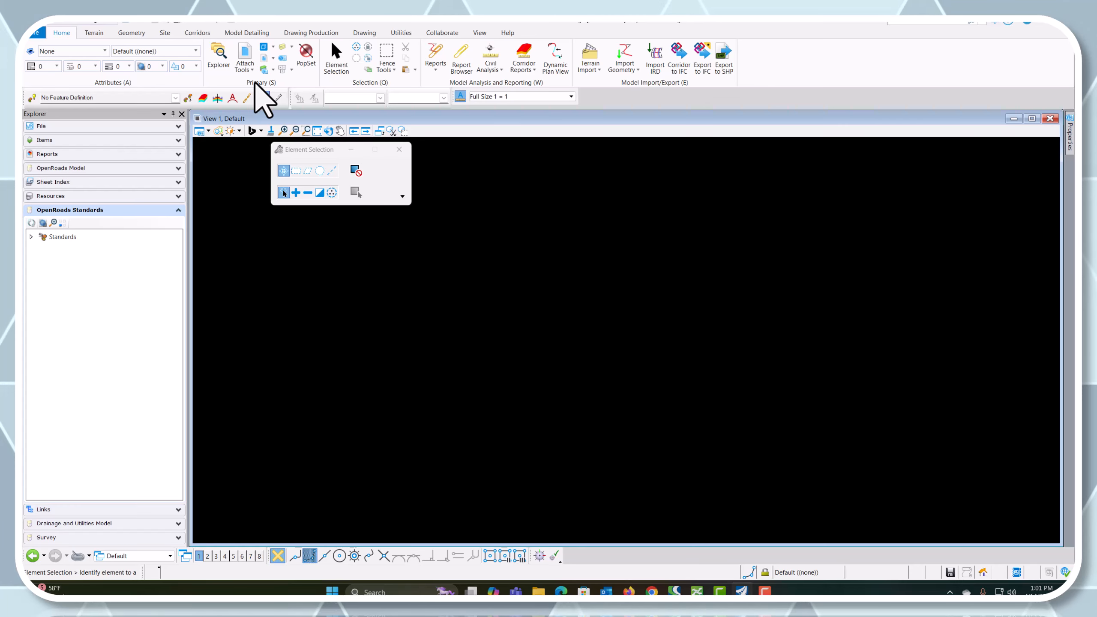
# Open the Raster Manager for the Default model
pyautogui.click(244, 62)
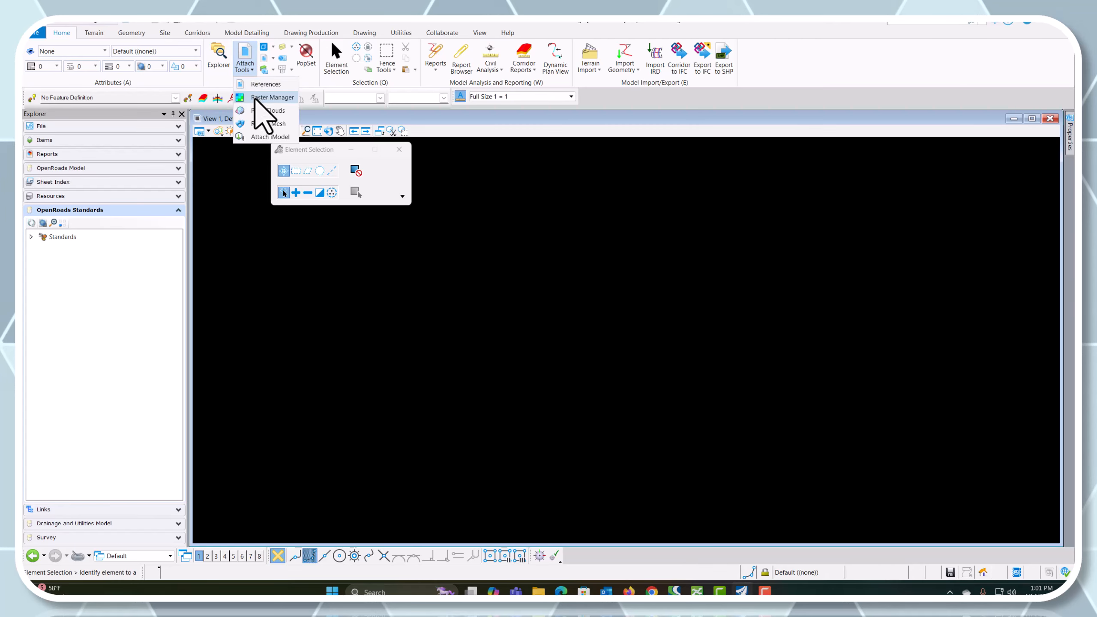
pyautogui.click(255, 98)
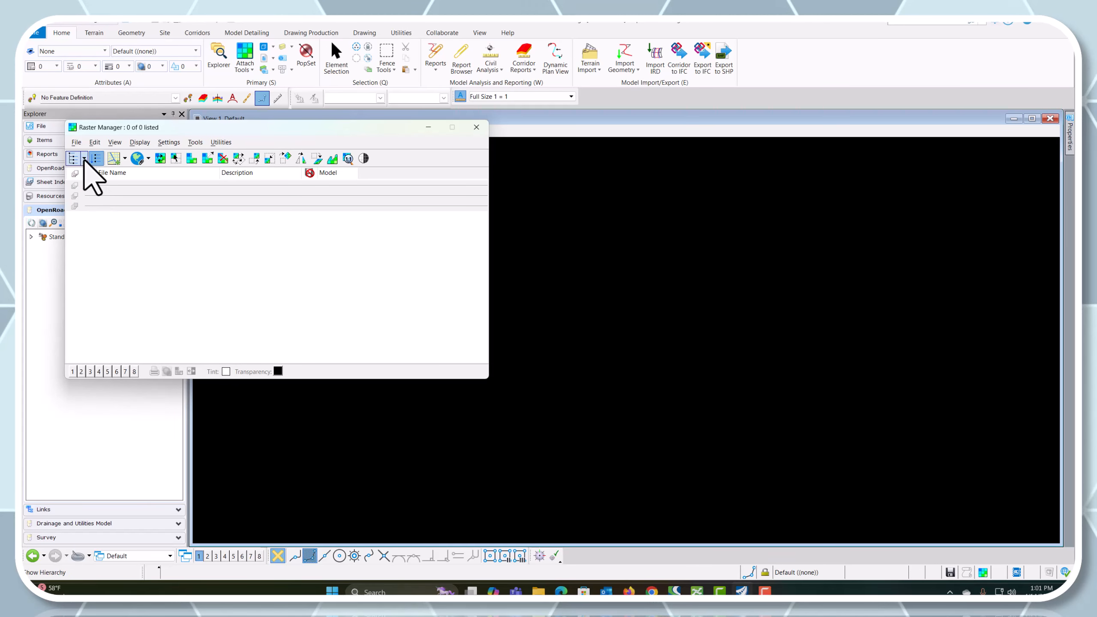
pyautogui.click(76, 143)
pyautogui.moveTo(87, 163)
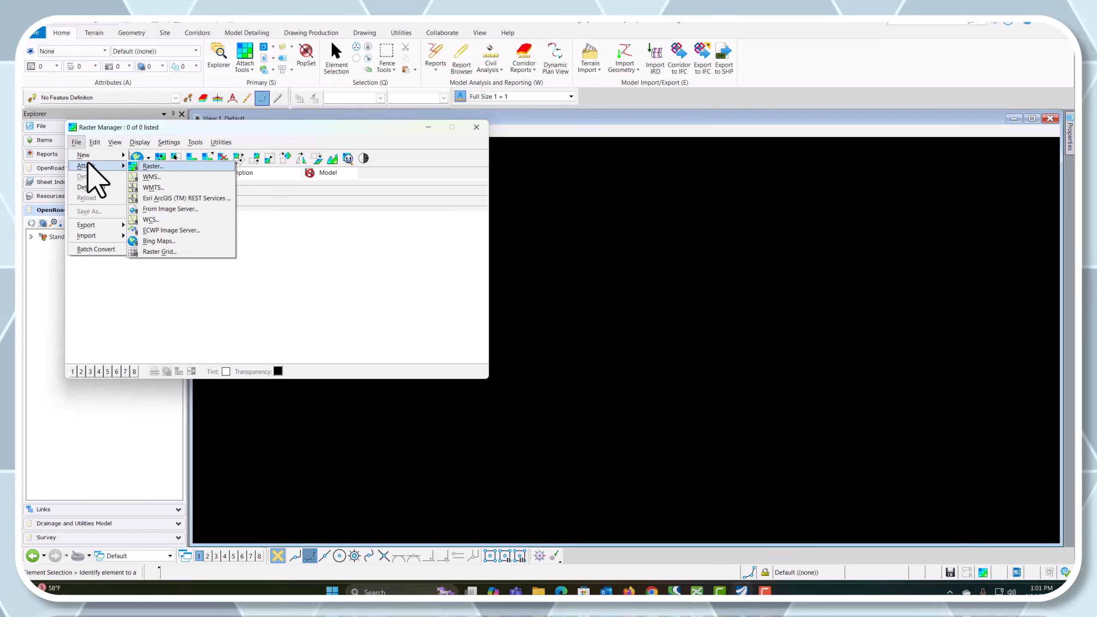
pyautogui.click(158, 167)
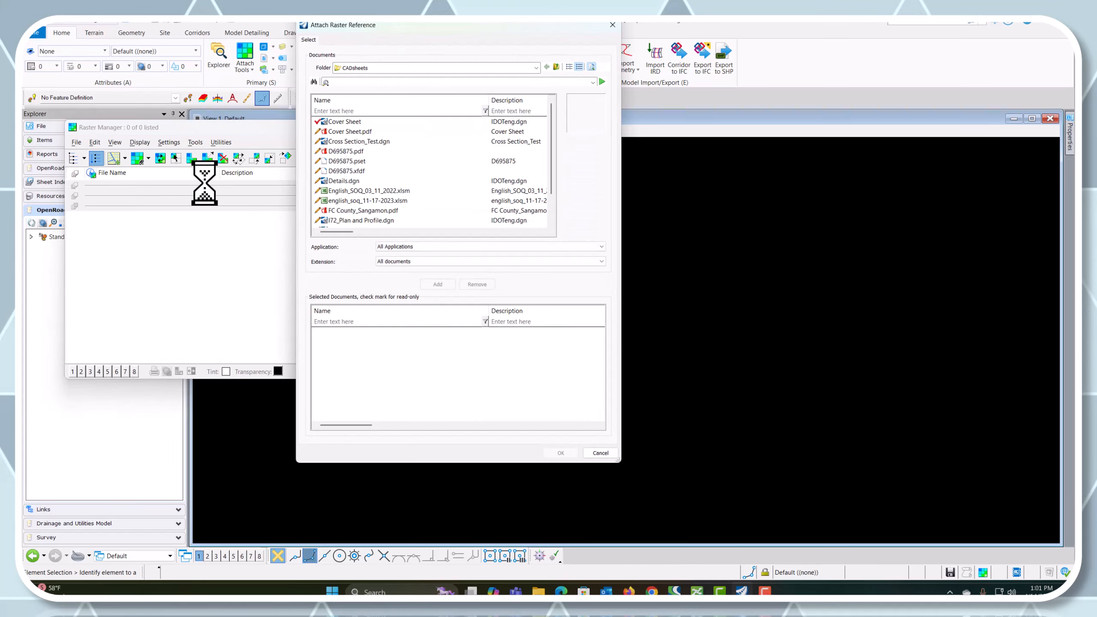
pyautogui.click(600, 453)
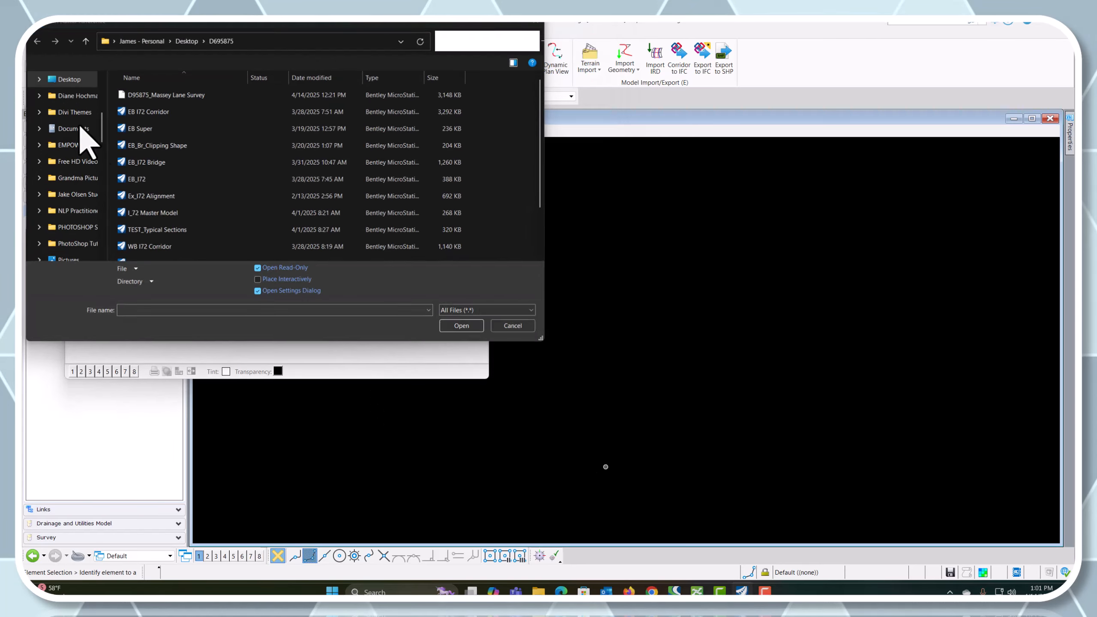
pyautogui.click(612, 302)
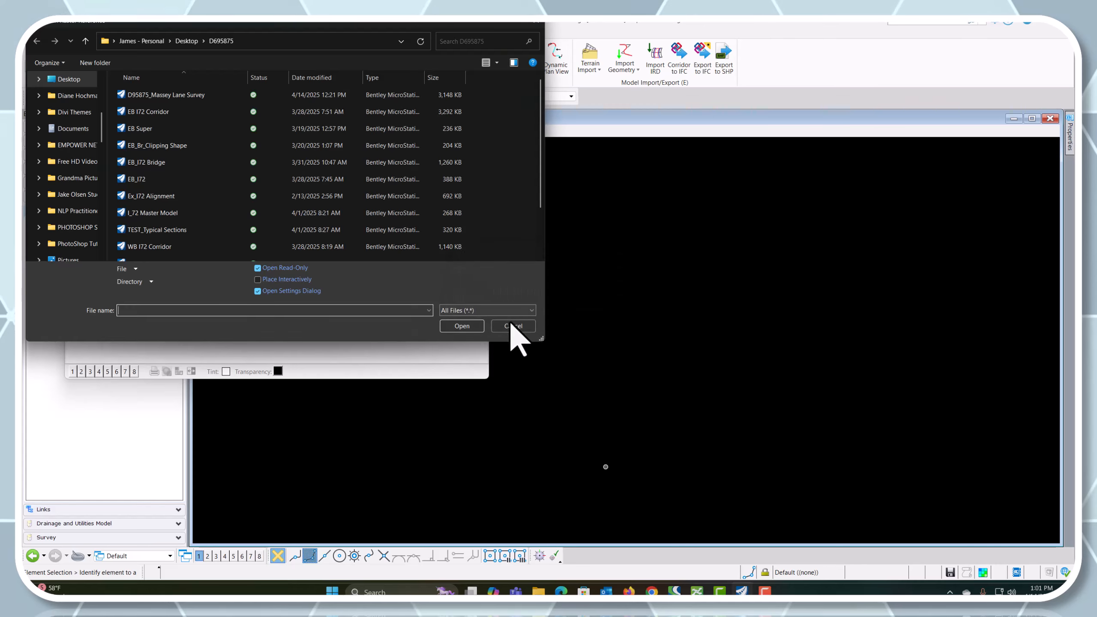
pyautogui.click(513, 326)
# Attach Bing Maps with the Road layer as a raster background and close the Raster Manager
pyautogui.click(76, 142)
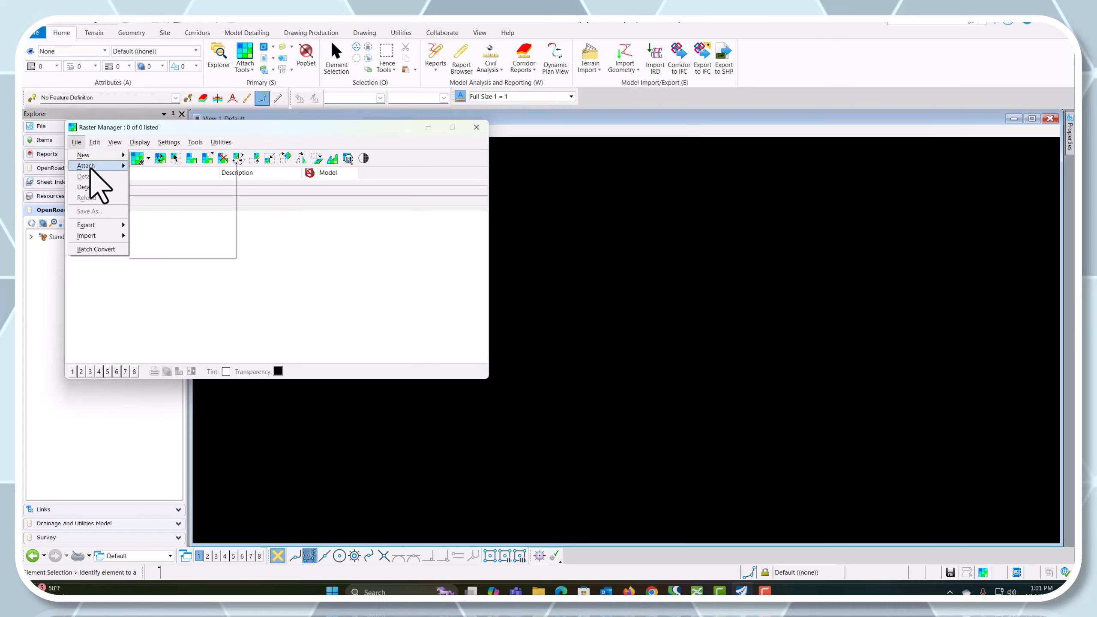
pyautogui.click(156, 240)
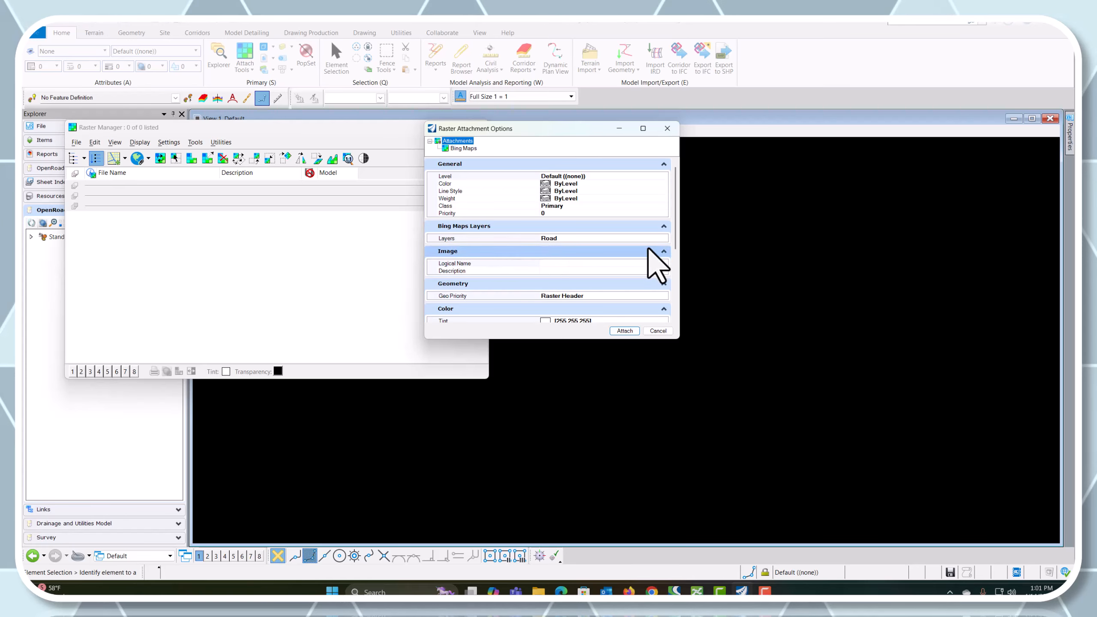
pyautogui.click(665, 239)
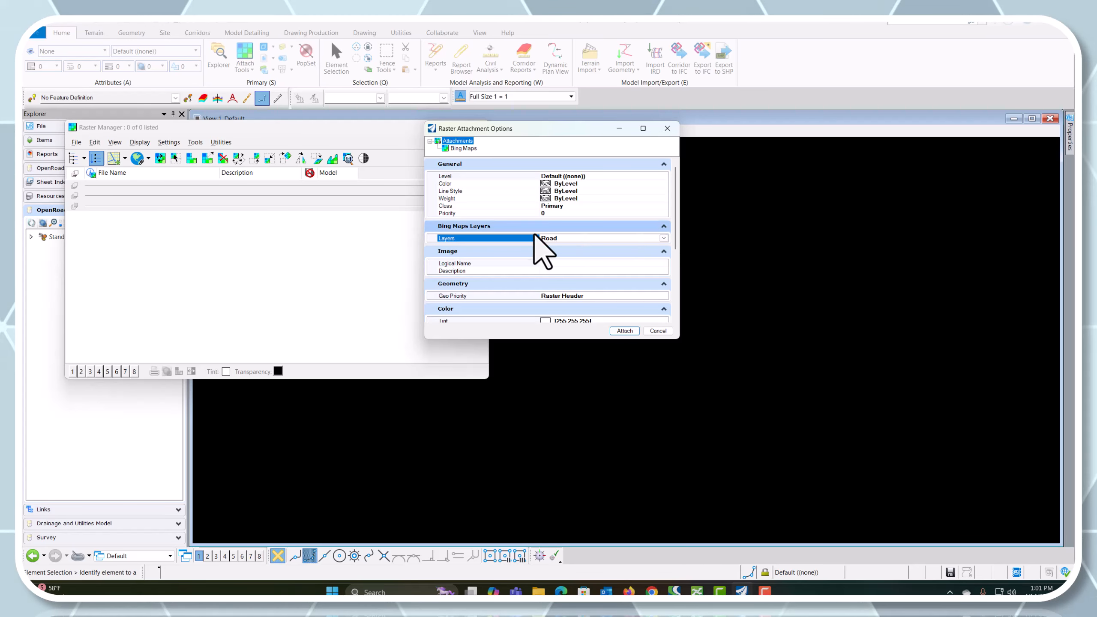
pyautogui.click(624, 330)
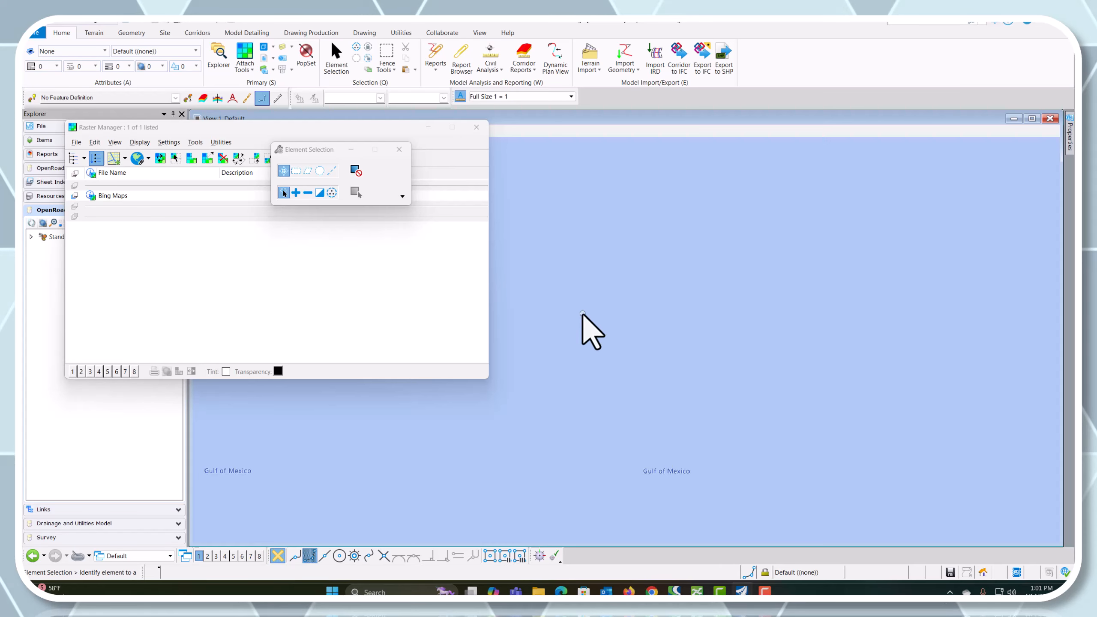
pyautogui.click(477, 127)
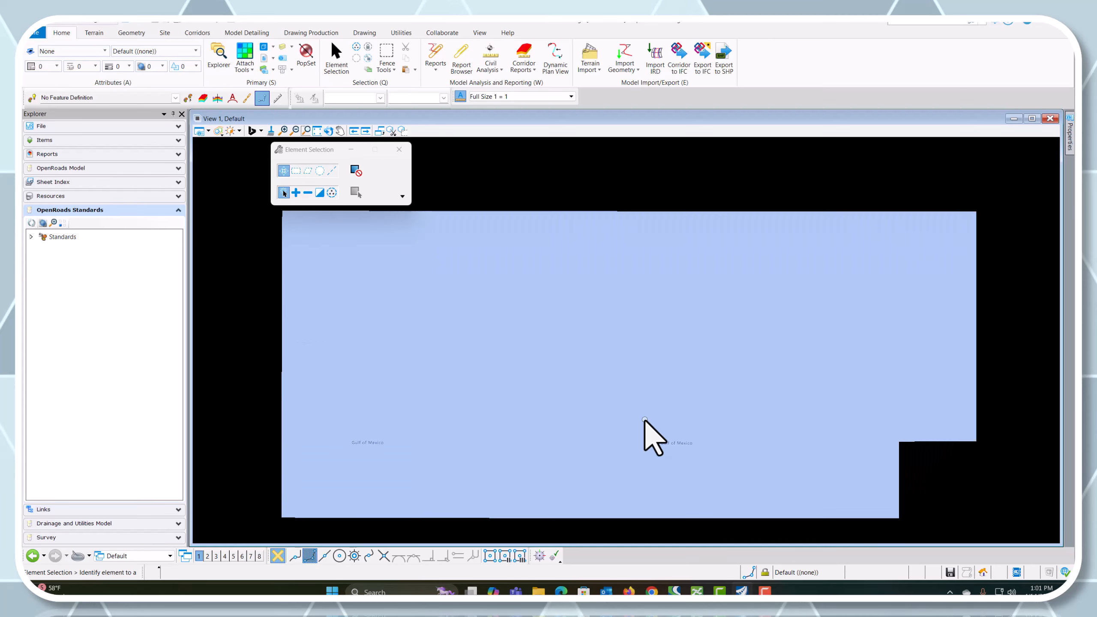
# Find the Interstate 72 stretch and its interchanges south of South Jacksonville, Illinois, on the road map
pyautogui.scroll(-3, 632, 420)
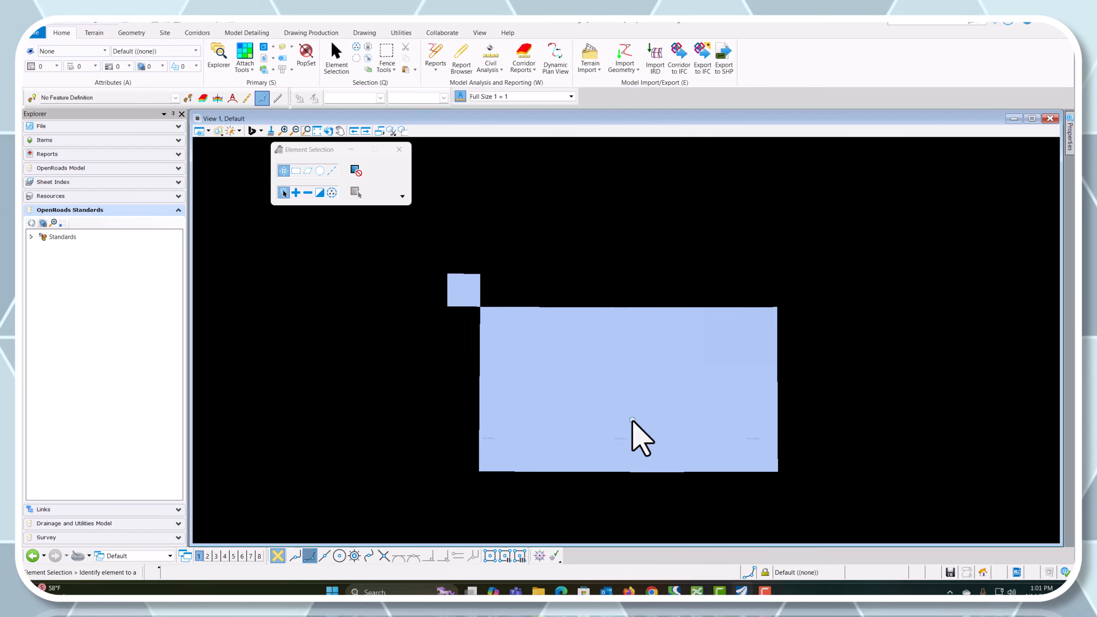
pyautogui.scroll(3, 633, 420)
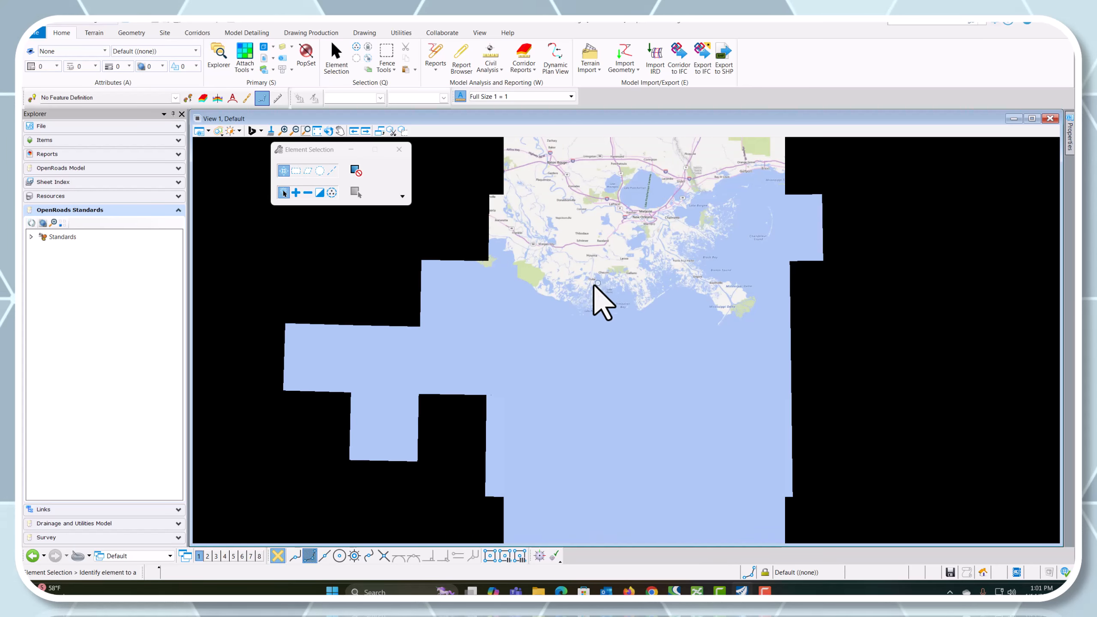
pyautogui.scroll(-2, 570, 360)
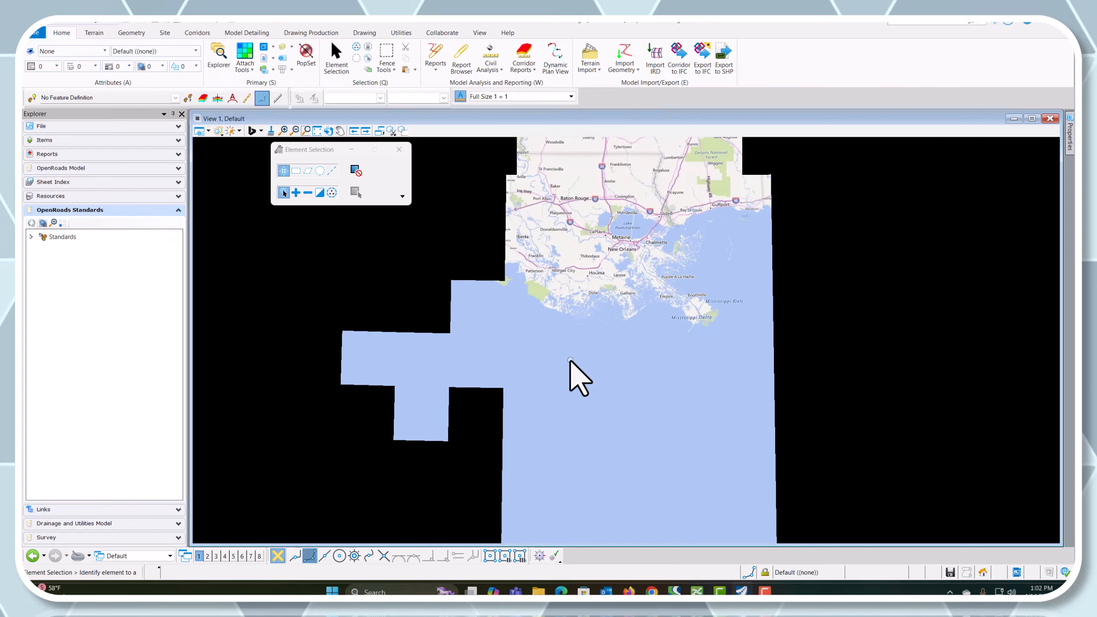
pyautogui.scroll(-4, 569, 361)
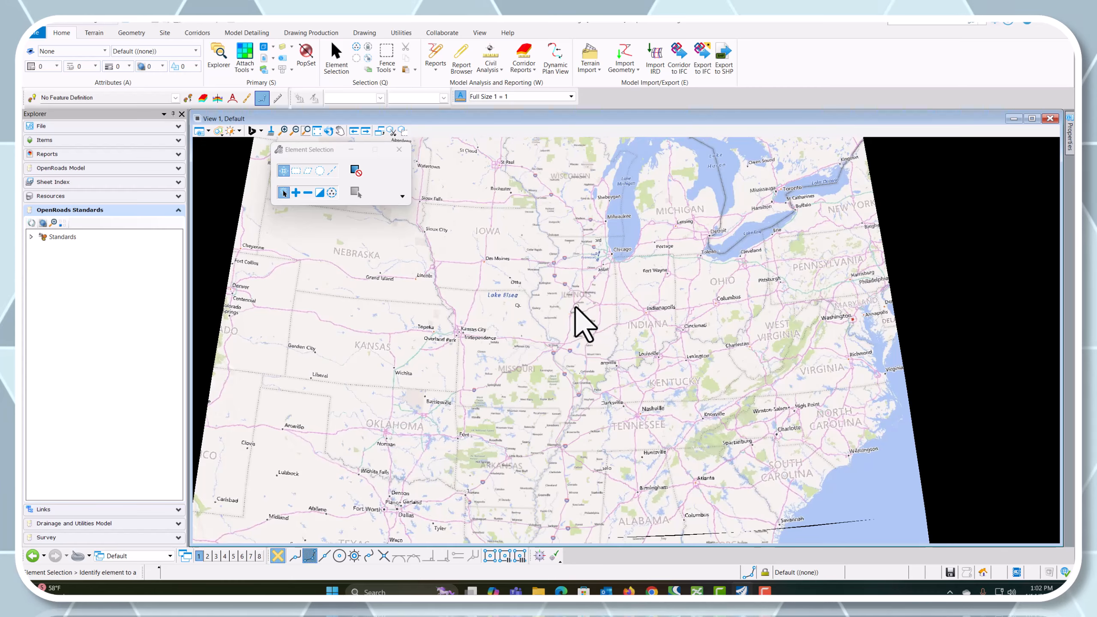
pyautogui.scroll(5, 575, 321)
pyautogui.scroll(4, 539, 357)
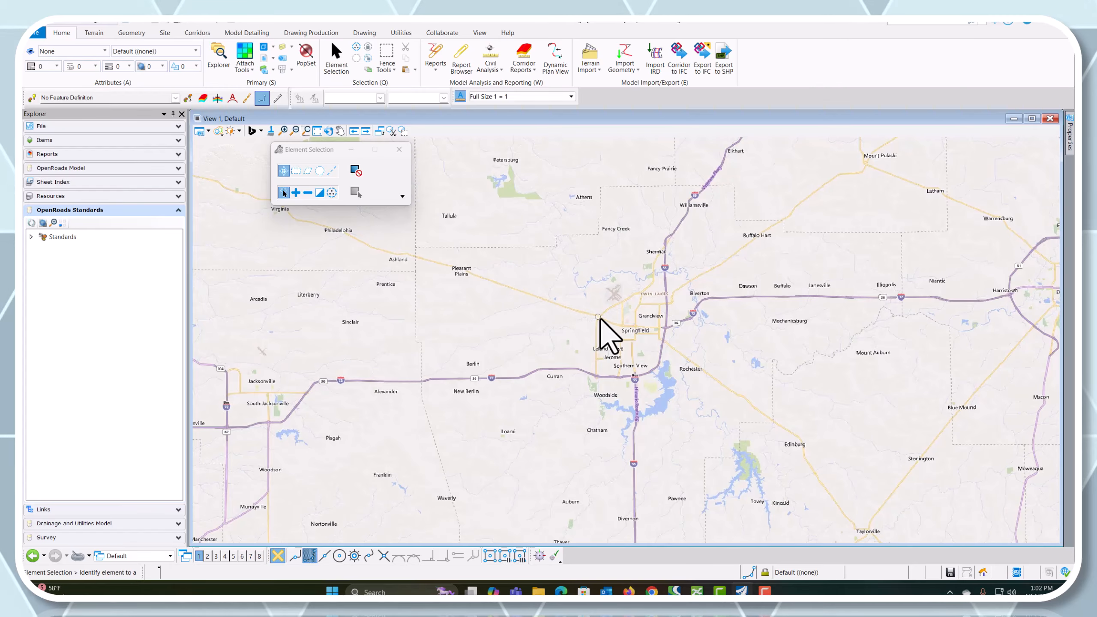
pyautogui.scroll(-3, 323, 411)
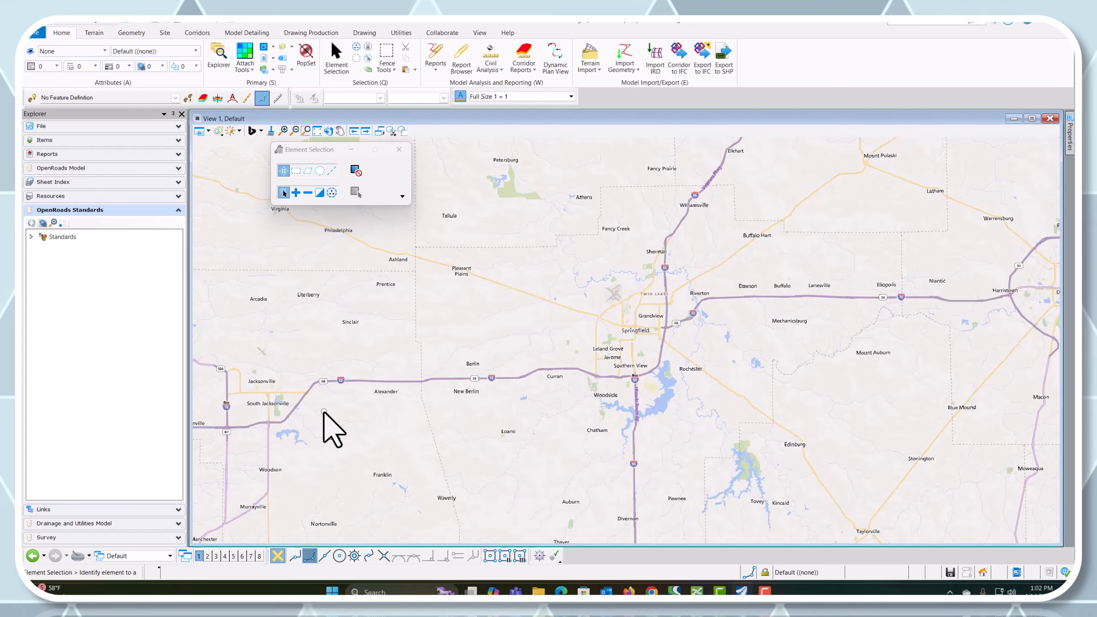
pyautogui.scroll(4, 289, 453)
pyautogui.scroll(3, 394, 392)
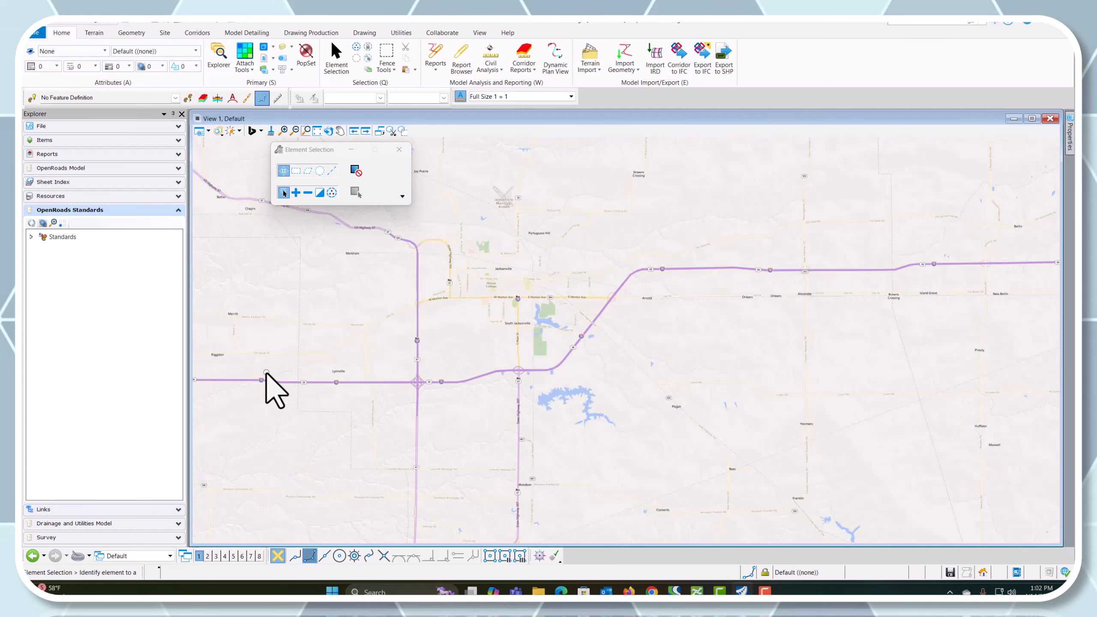
pyautogui.scroll(2, 408, 407)
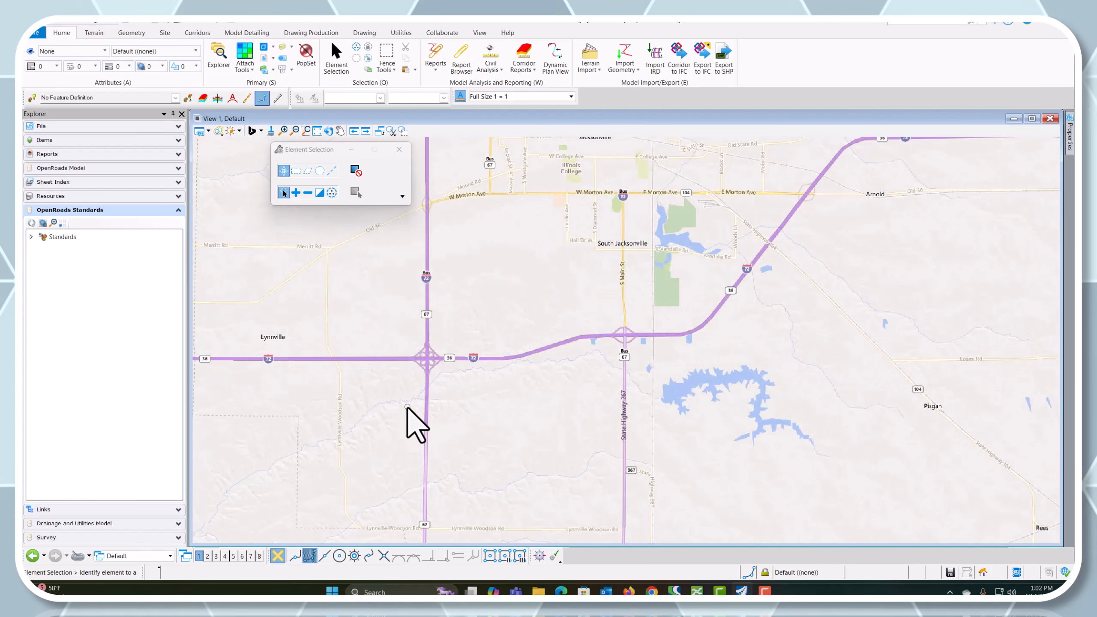
pyautogui.scroll(2, 587, 335)
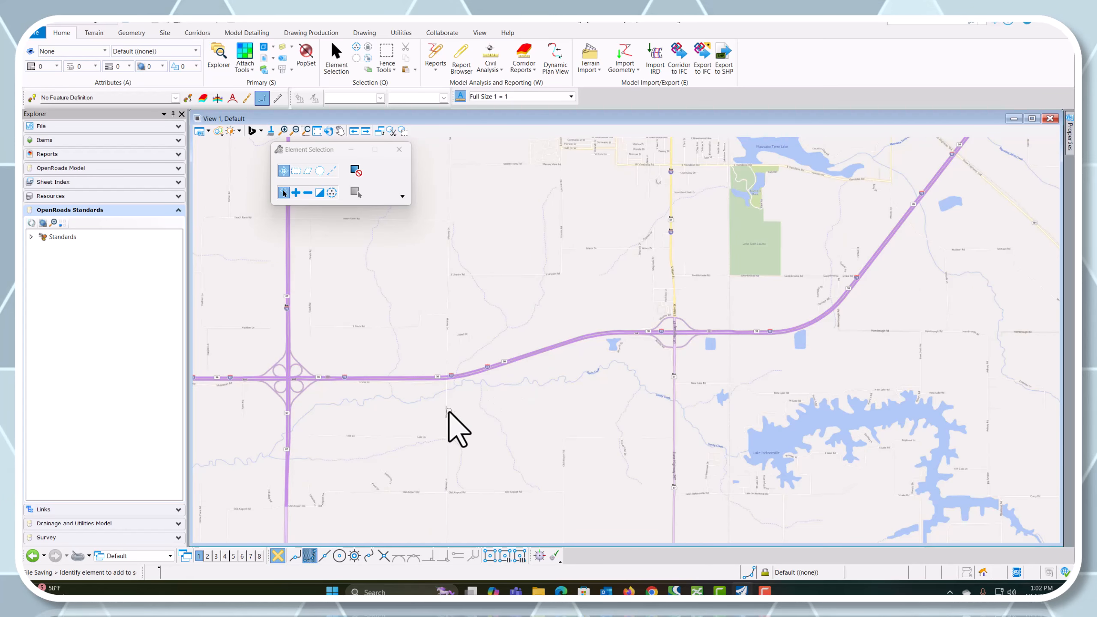
pyautogui.scroll(1, 449, 411)
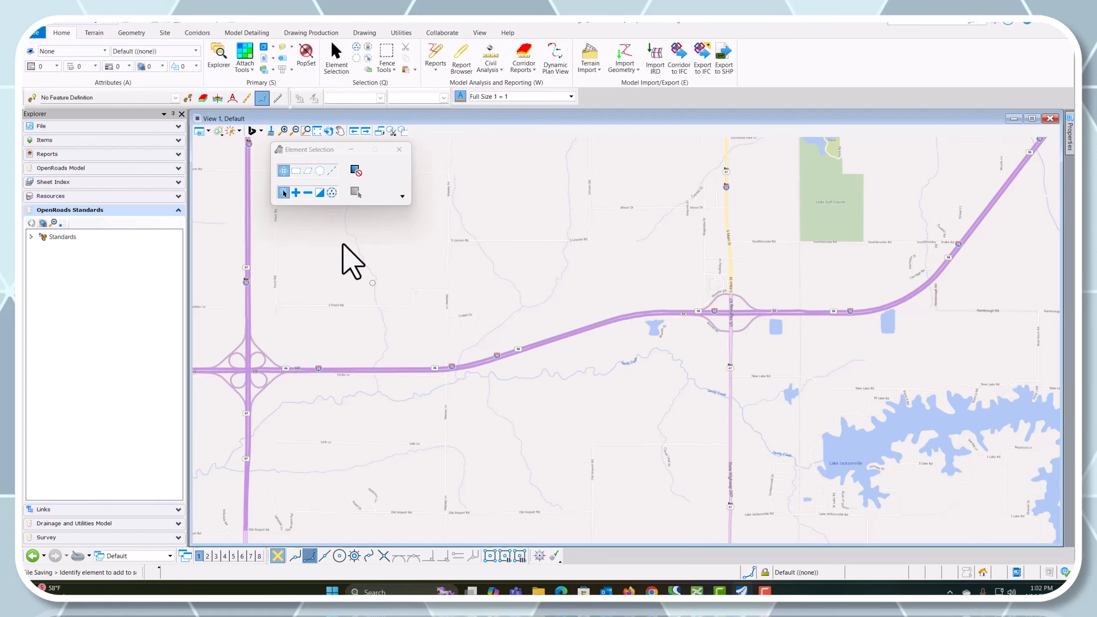
pyautogui.click(260, 129)
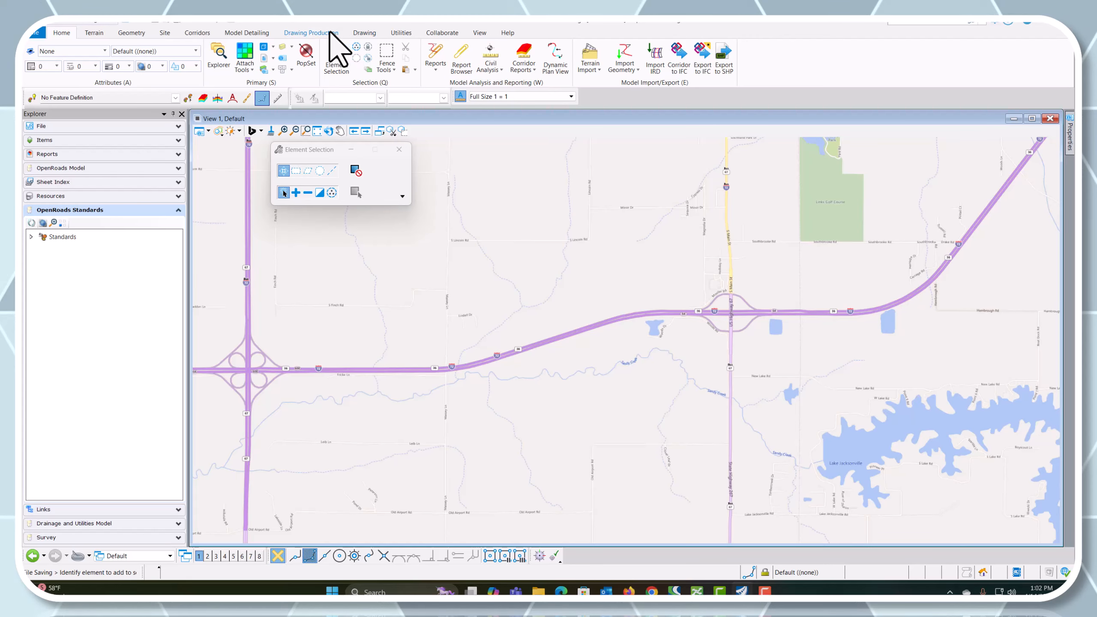
# Start placing a named boundary with the Cover Sheet drawing boundary and set its detail scale to 1"=50'
pyautogui.click(318, 33)
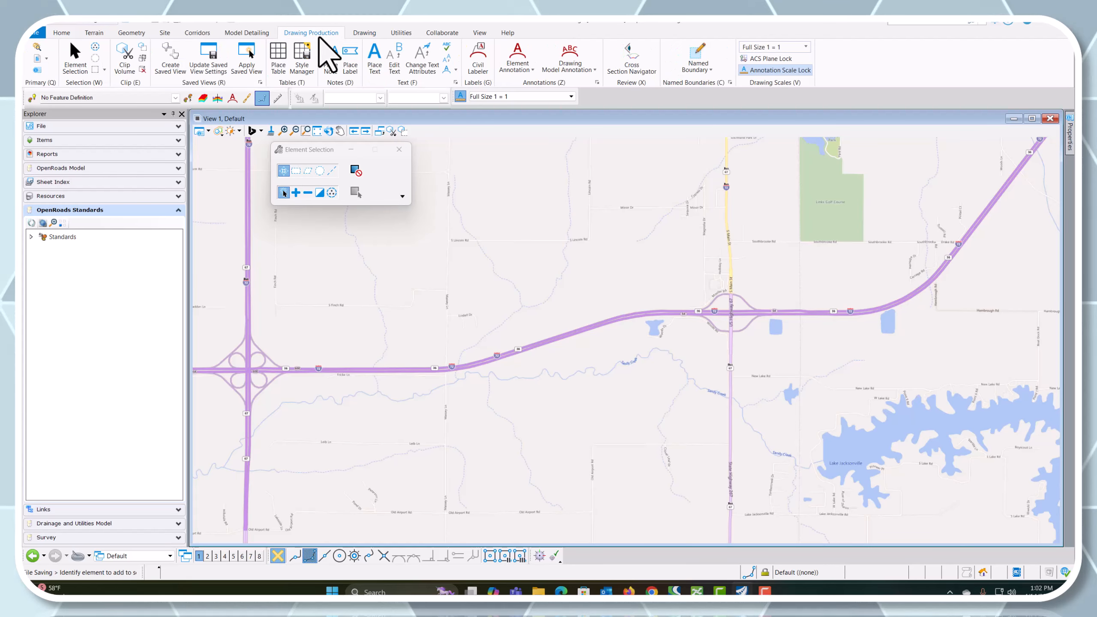
pyautogui.click(696, 62)
pyautogui.scroll(-2, 706, 375)
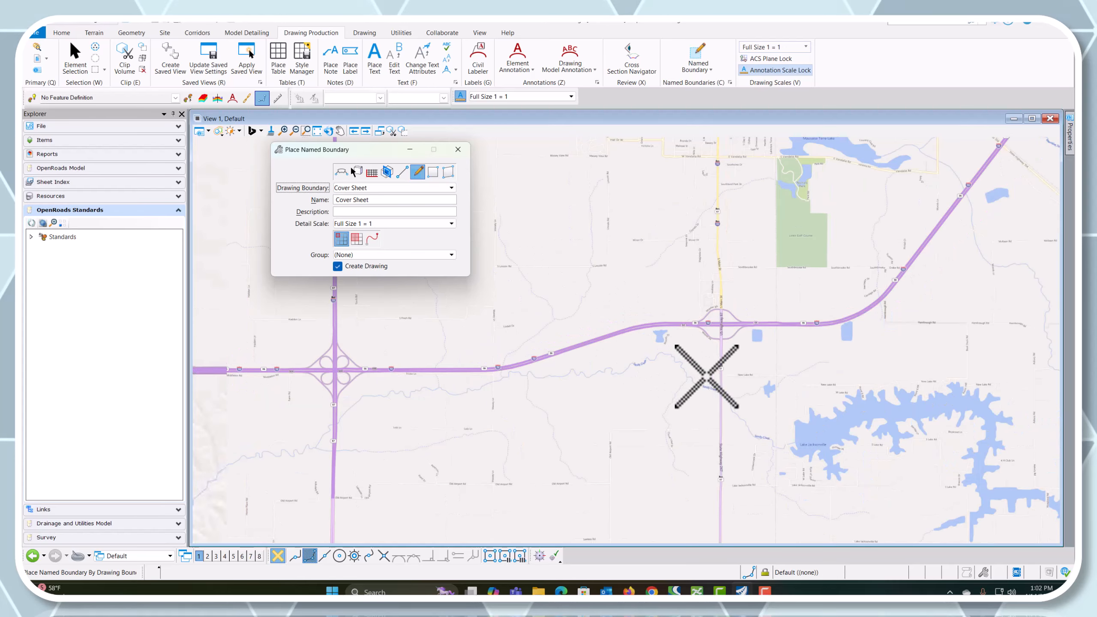
pyautogui.scroll(1, 558, 354)
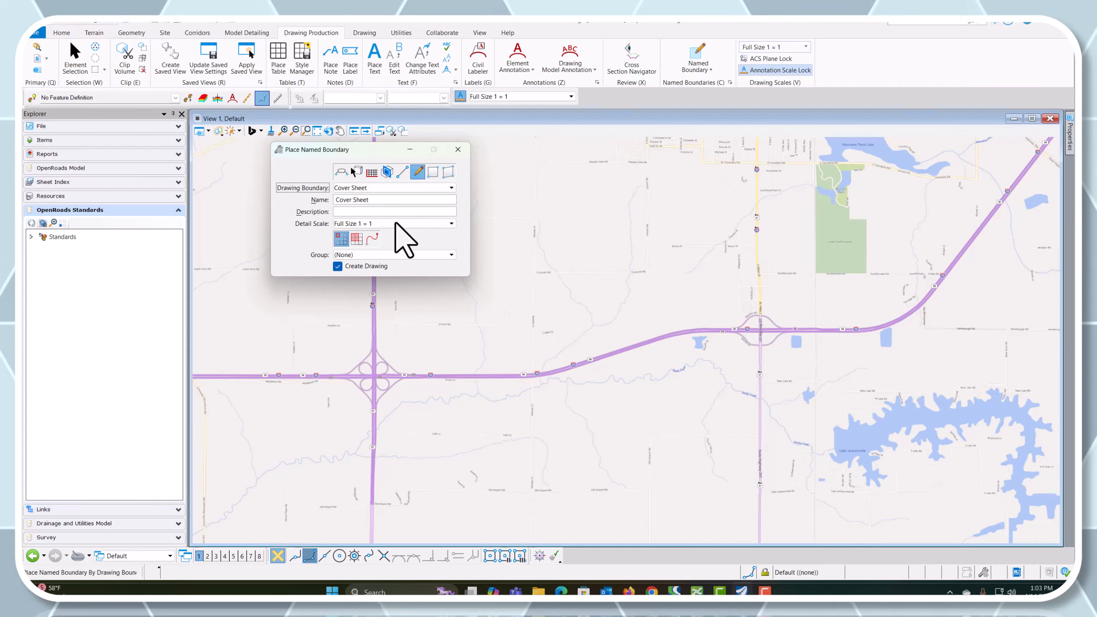
pyautogui.click(380, 224)
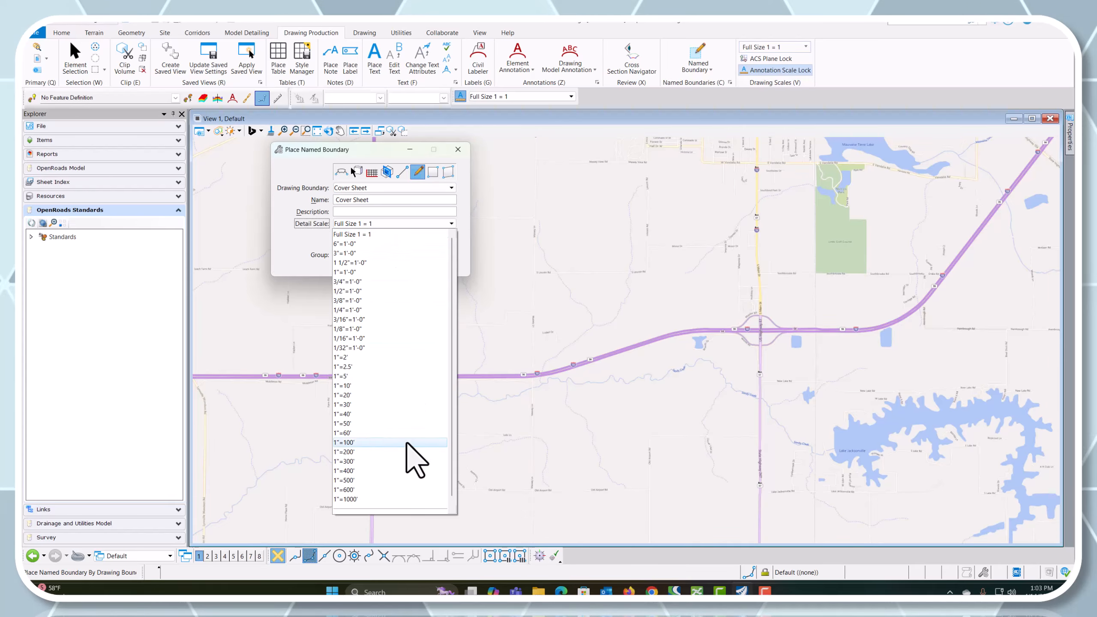
pyautogui.click(350, 423)
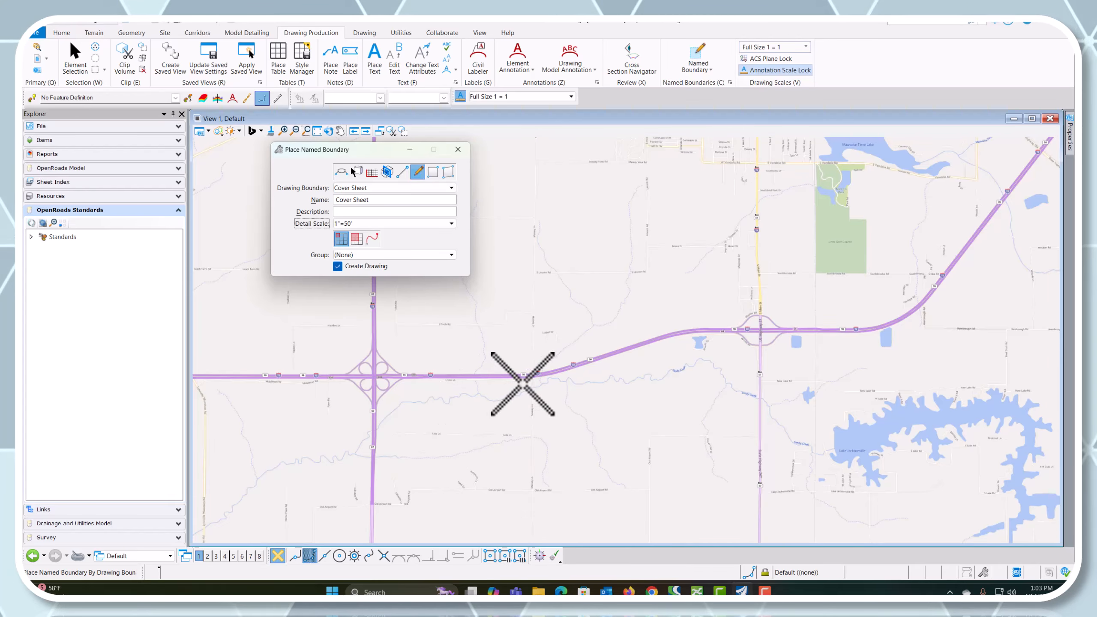
pyautogui.scroll(3, 523, 378)
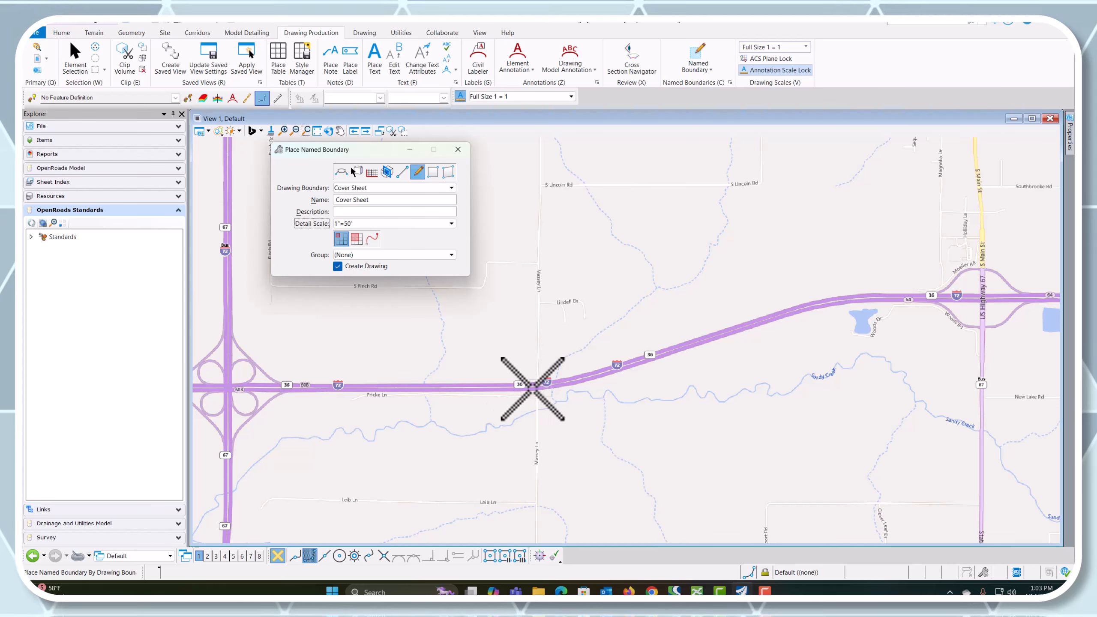
# Set the boundary's detail scale to 1"=1000' and place it from a point on Interstate 72 just east of the cloverleaf interchange
pyautogui.click(426, 224)
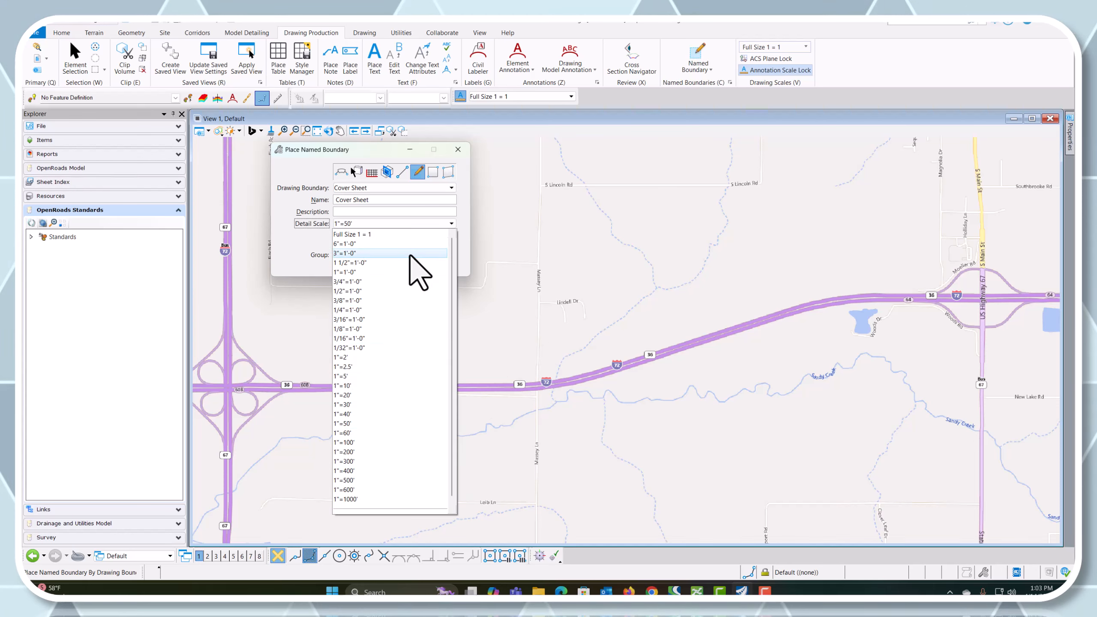
pyautogui.click(383, 499)
pyautogui.scroll(-1, 523, 402)
pyautogui.scroll(-1, 523, 402)
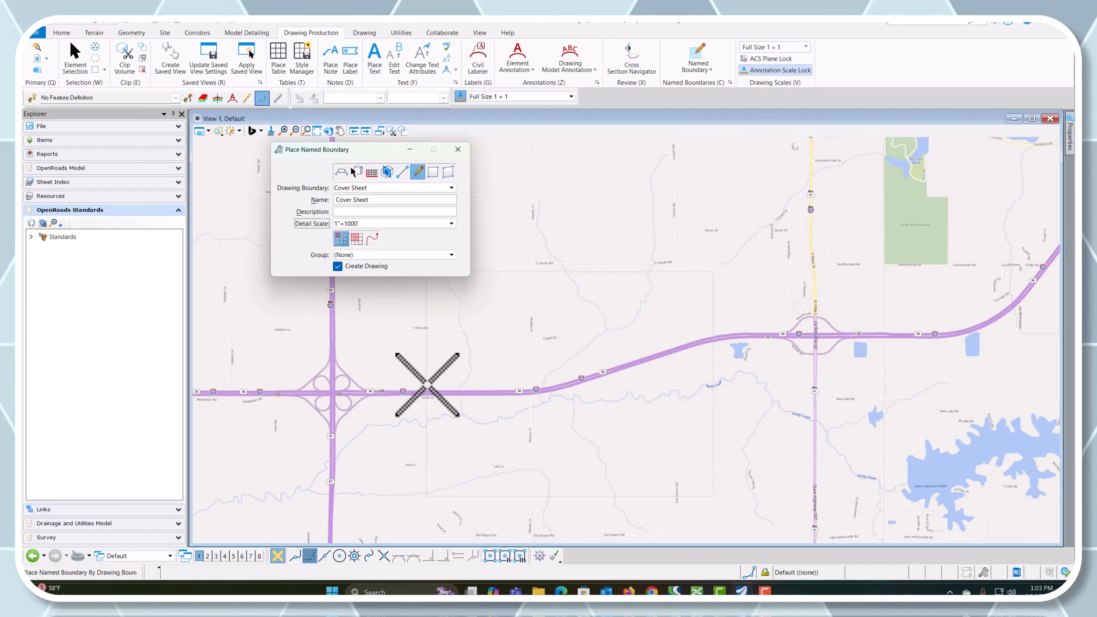
pyautogui.click(427, 387)
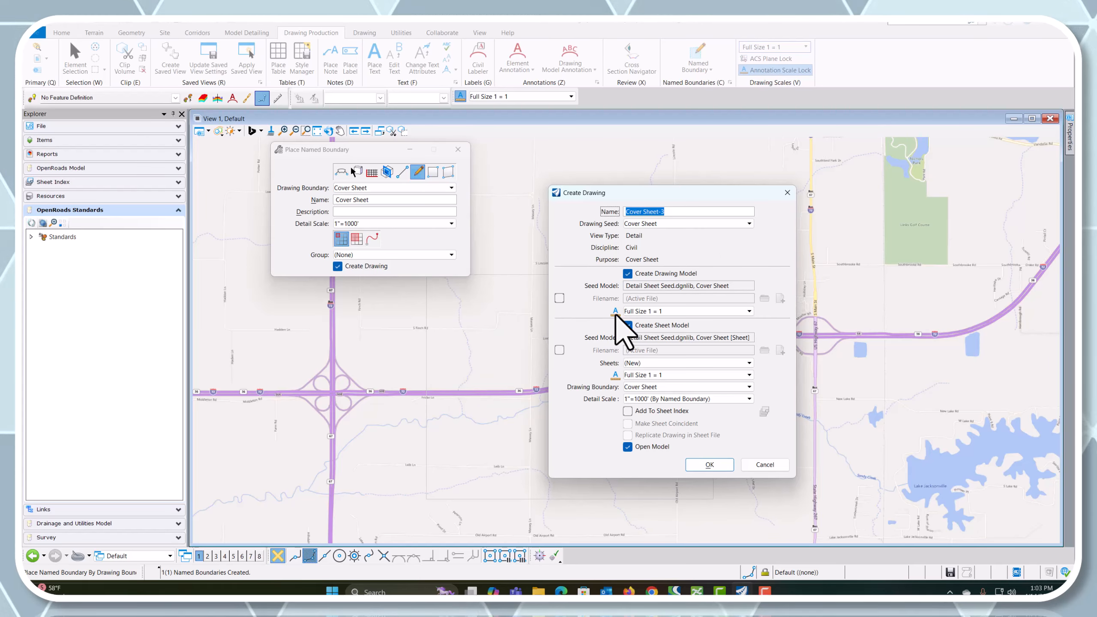
# Create the cover sheet's drawing and sheet models with a 1"=1000' drawing model annotation scale, and inspect the road map on the opened sheet
pyautogui.click(656, 312)
pyautogui.click(658, 291)
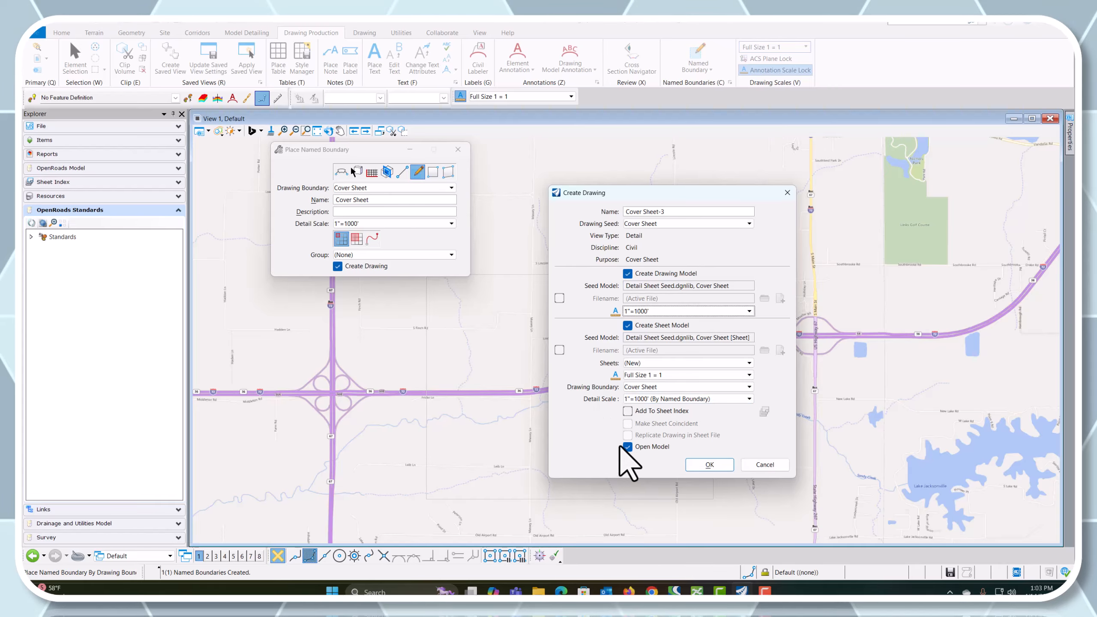
pyautogui.click(709, 464)
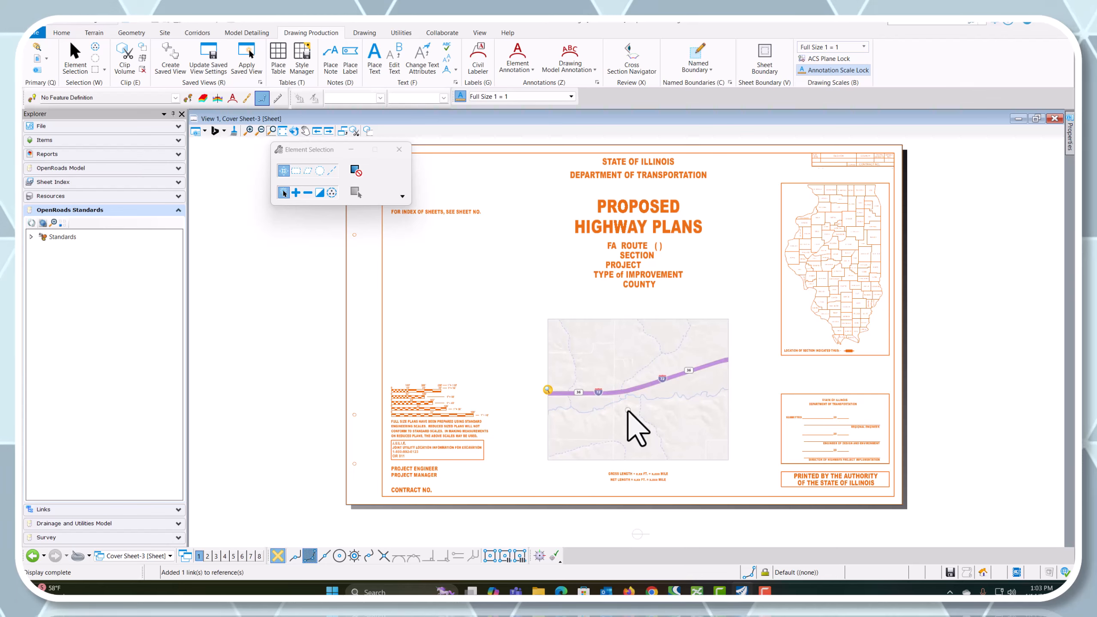
pyautogui.scroll(3, 672, 426)
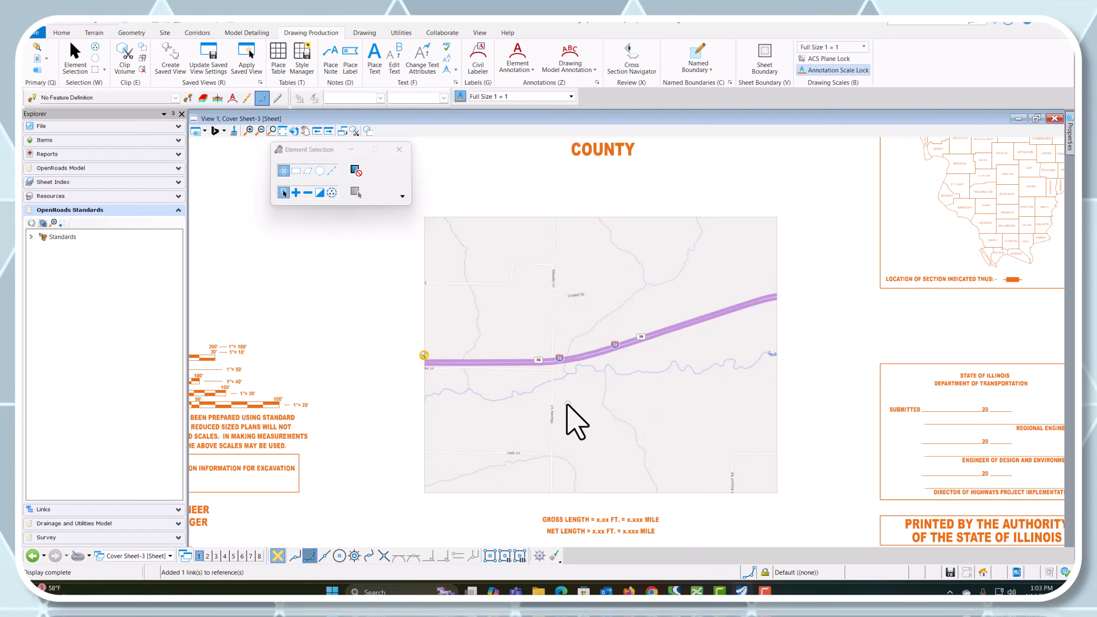
pyautogui.scroll(-1, 566, 405)
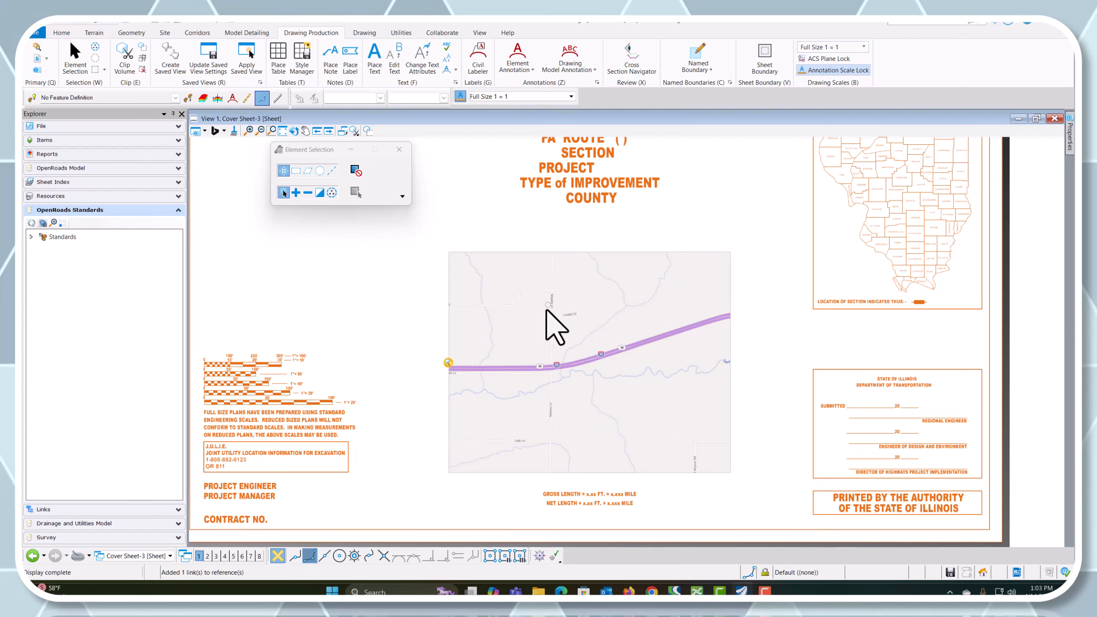